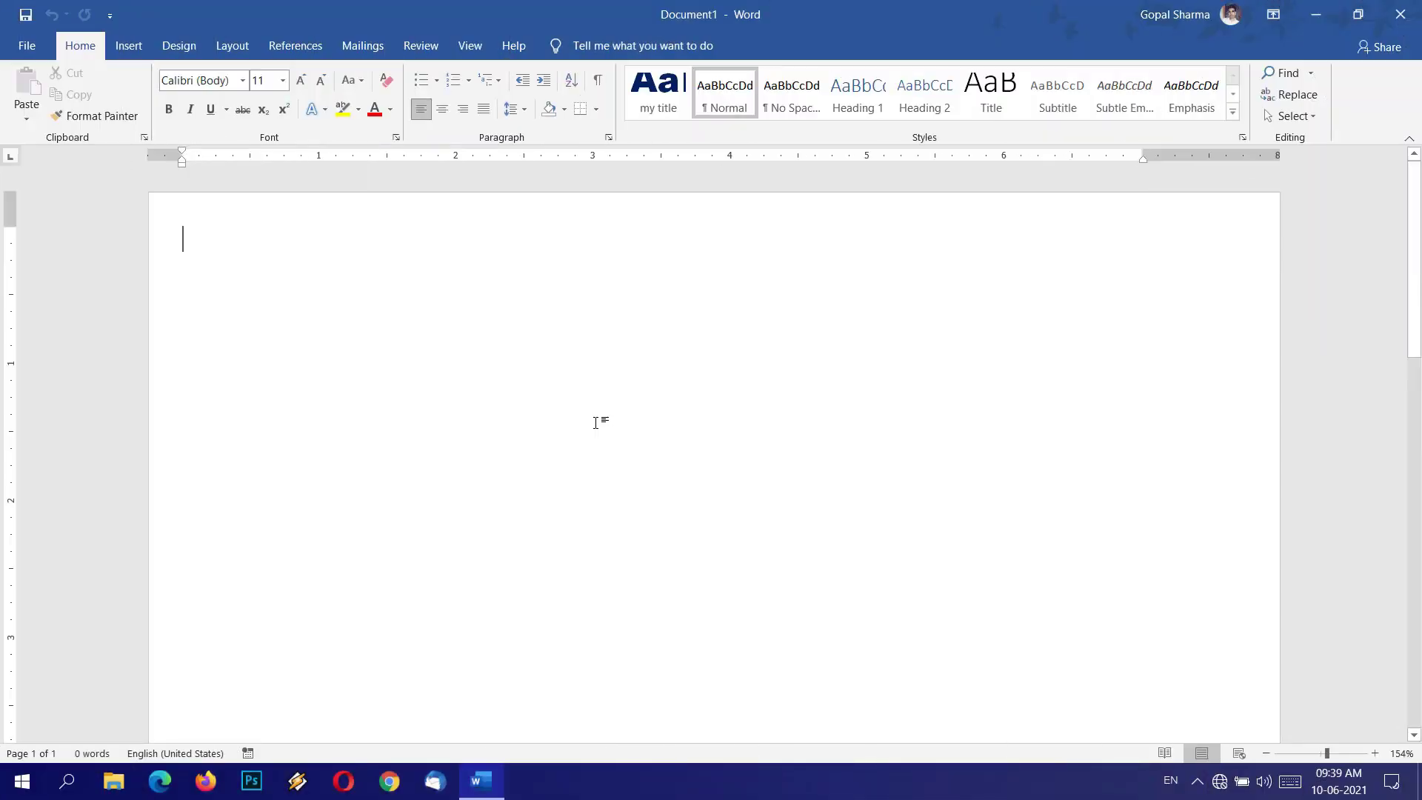
# - Insert a Vertical Box List SmartArt from the List layouts and put the cursor below it
pyautogui.click(138, 46)
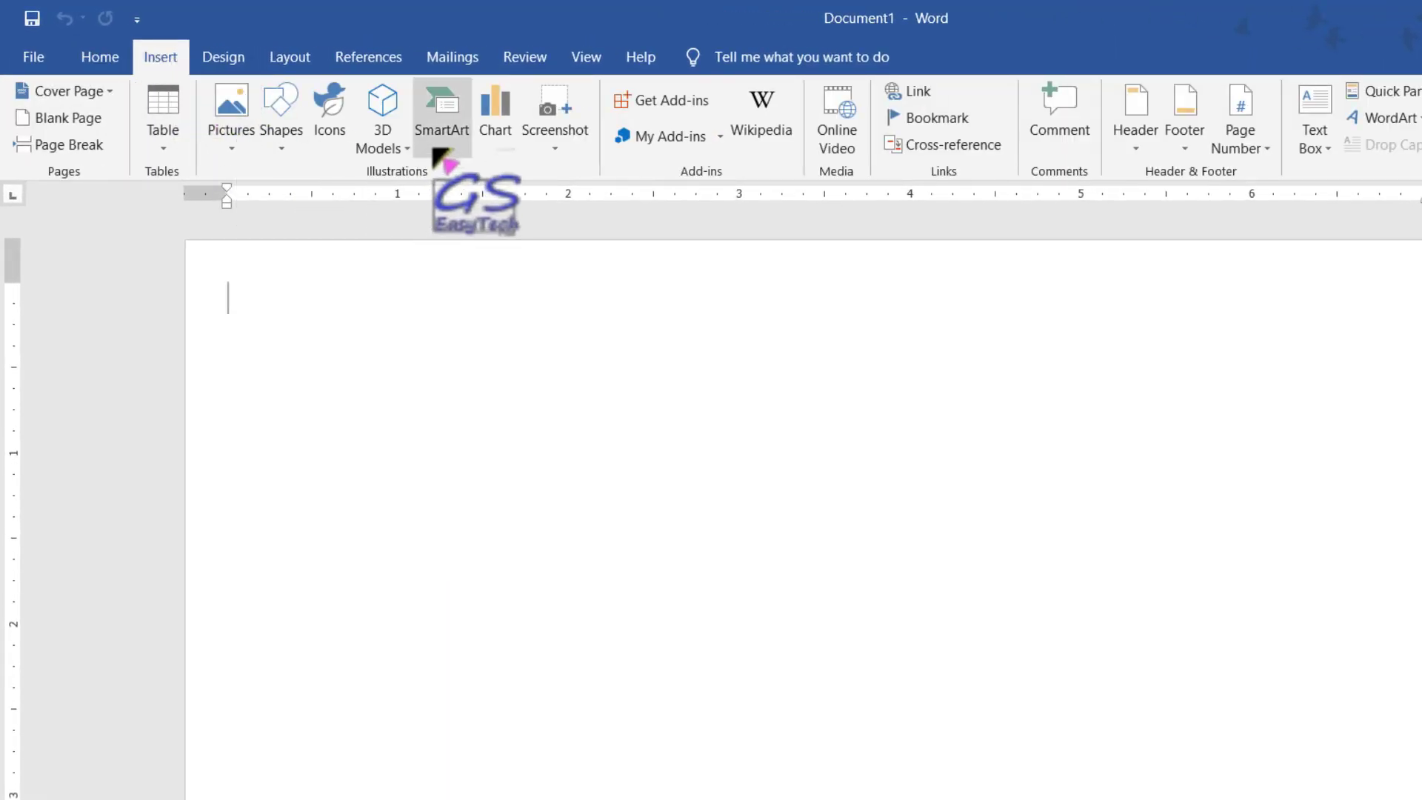
pyautogui.click(446, 112)
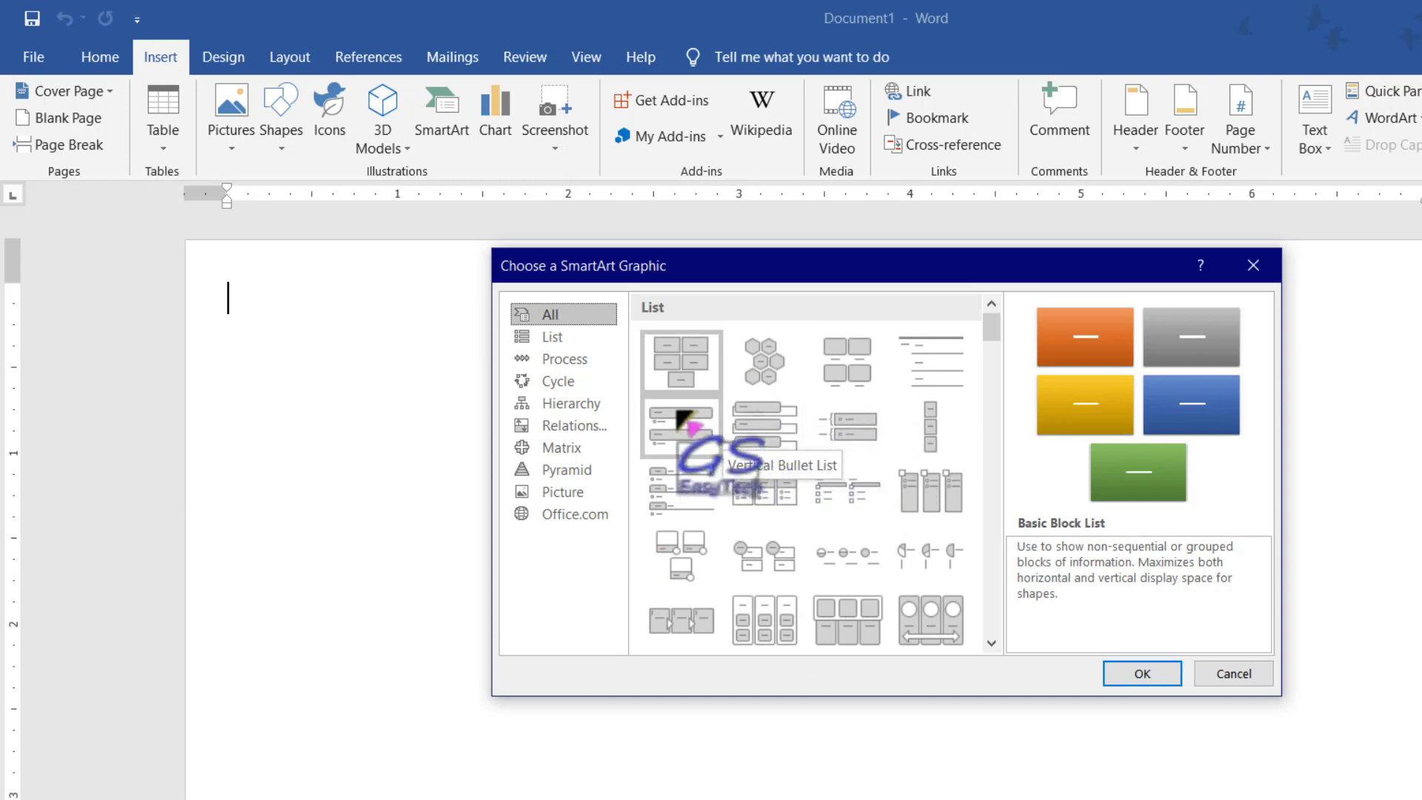
pyautogui.click(552, 342)
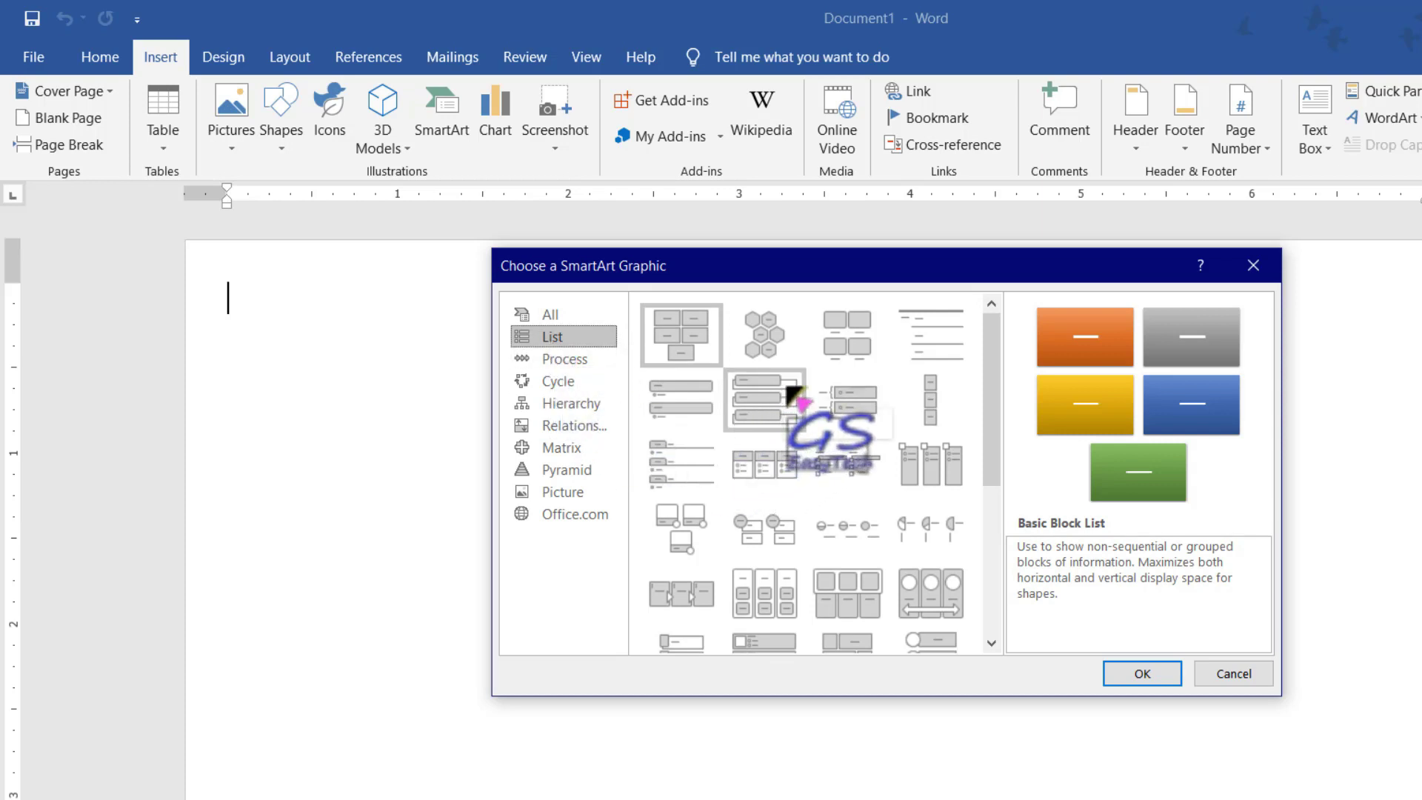
pyautogui.moveTo(993, 392)
pyautogui.mouseDown()
pyautogui.moveTo(996, 555)
pyautogui.moveTo(1000, 358)
pyautogui.mouseUp()
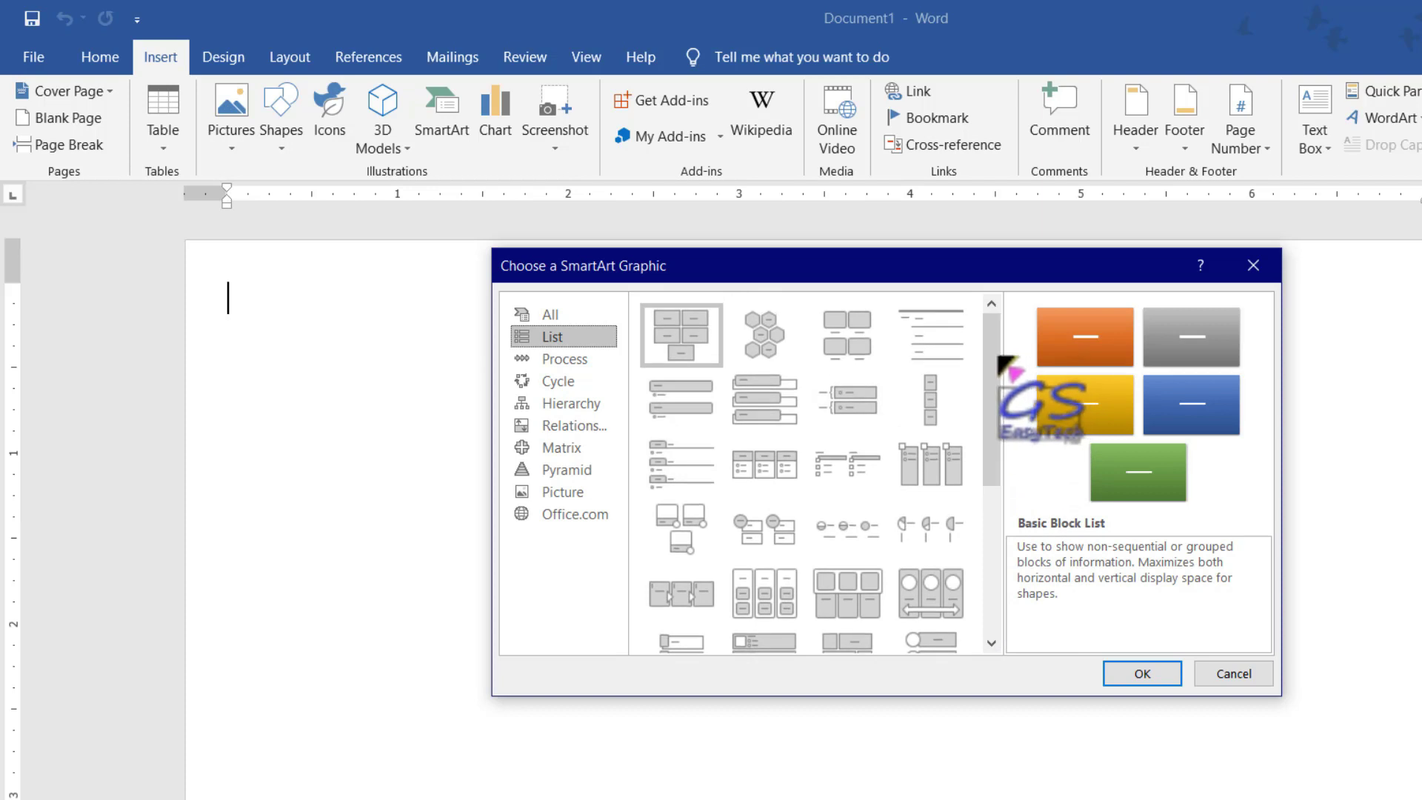
pyautogui.click(763, 404)
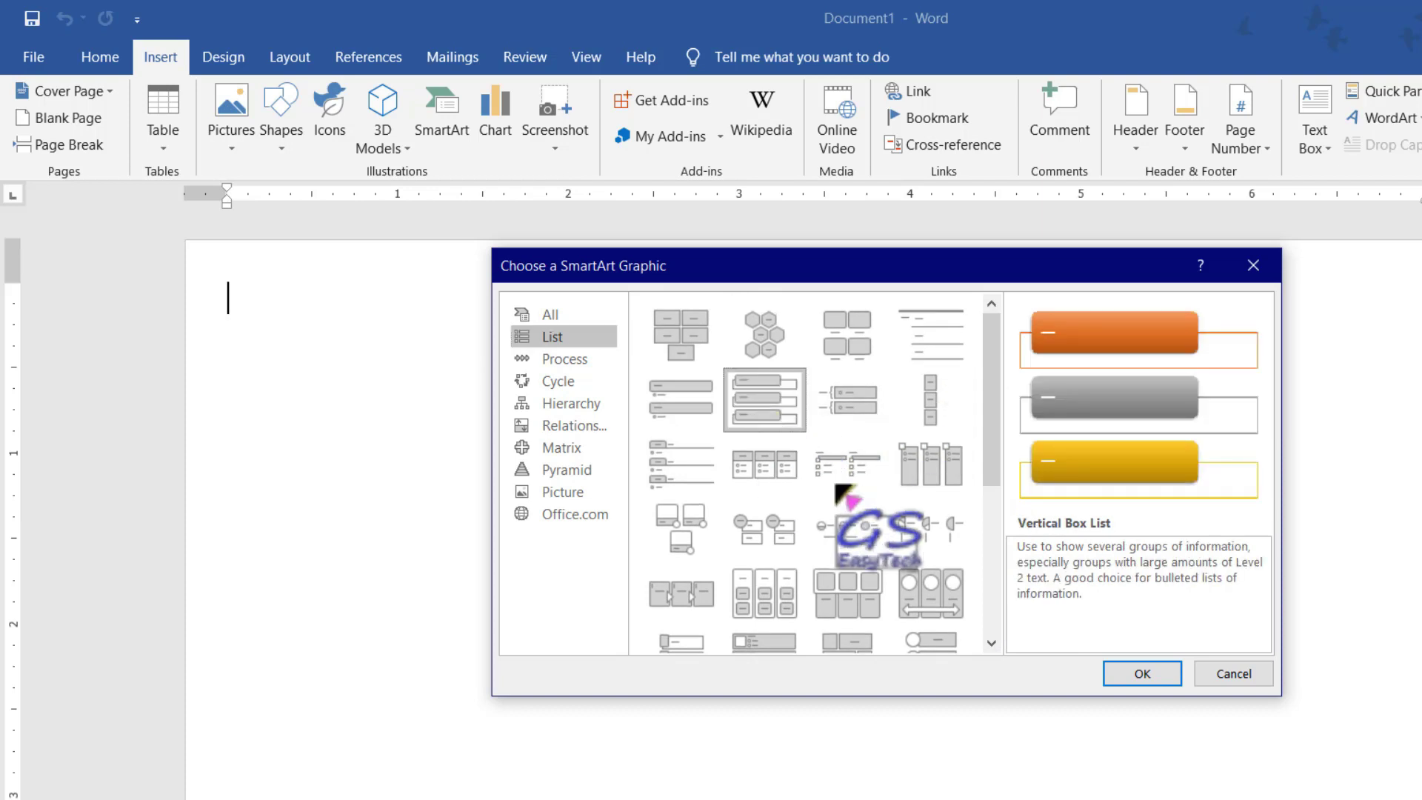
pyautogui.click(1143, 674)
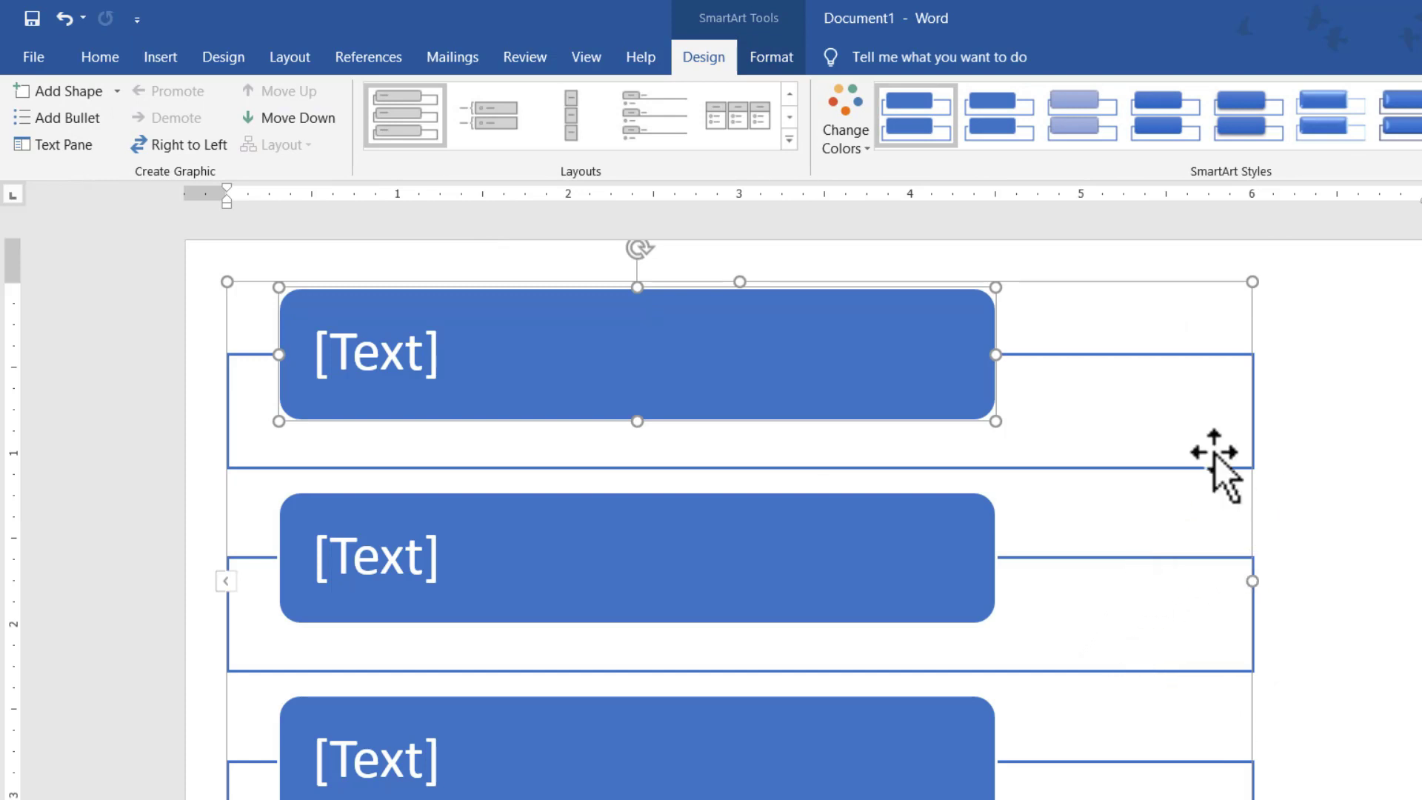
pyautogui.scroll(-1, 1108, 480)
pyautogui.scroll(-5, 1096, 478)
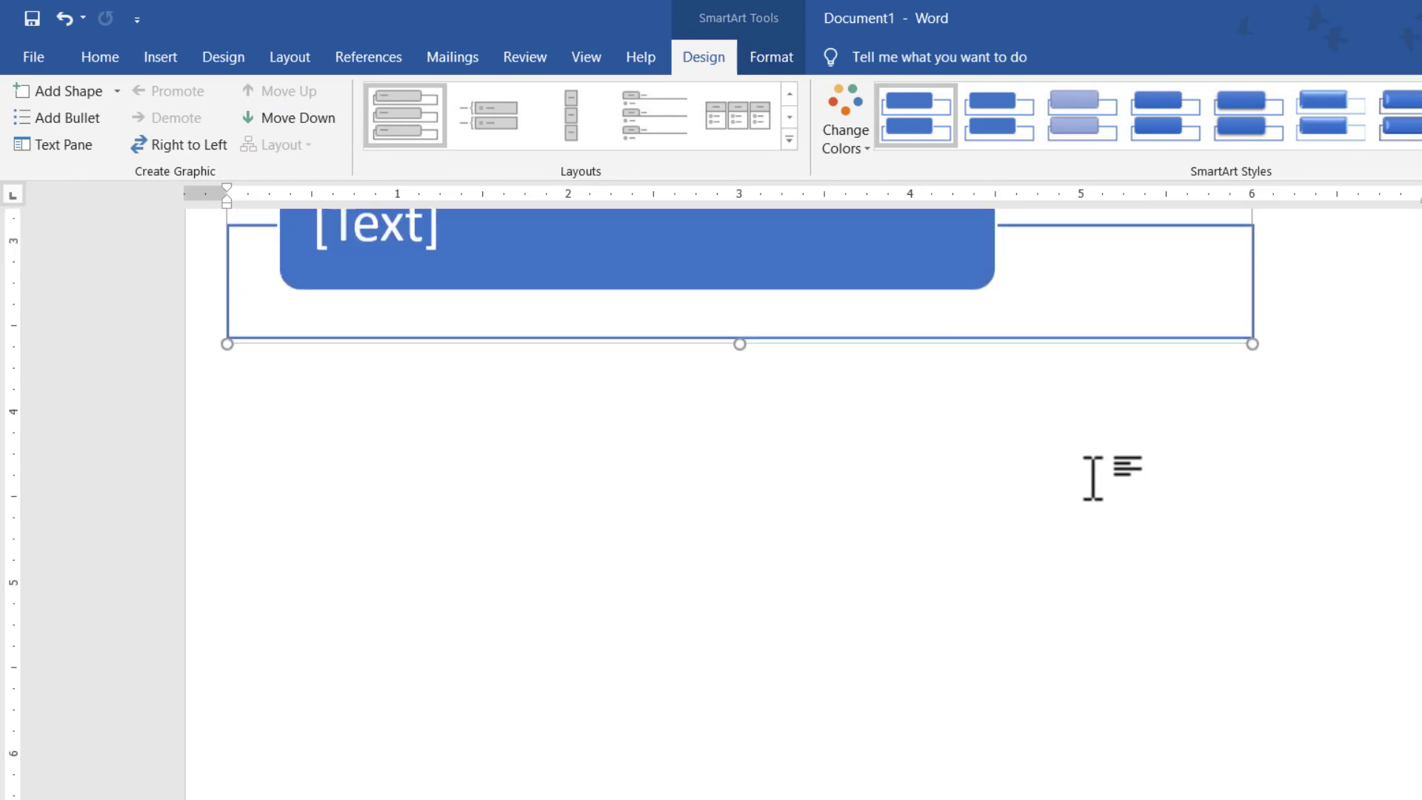
pyautogui.hotkey('ctrl', 'a')
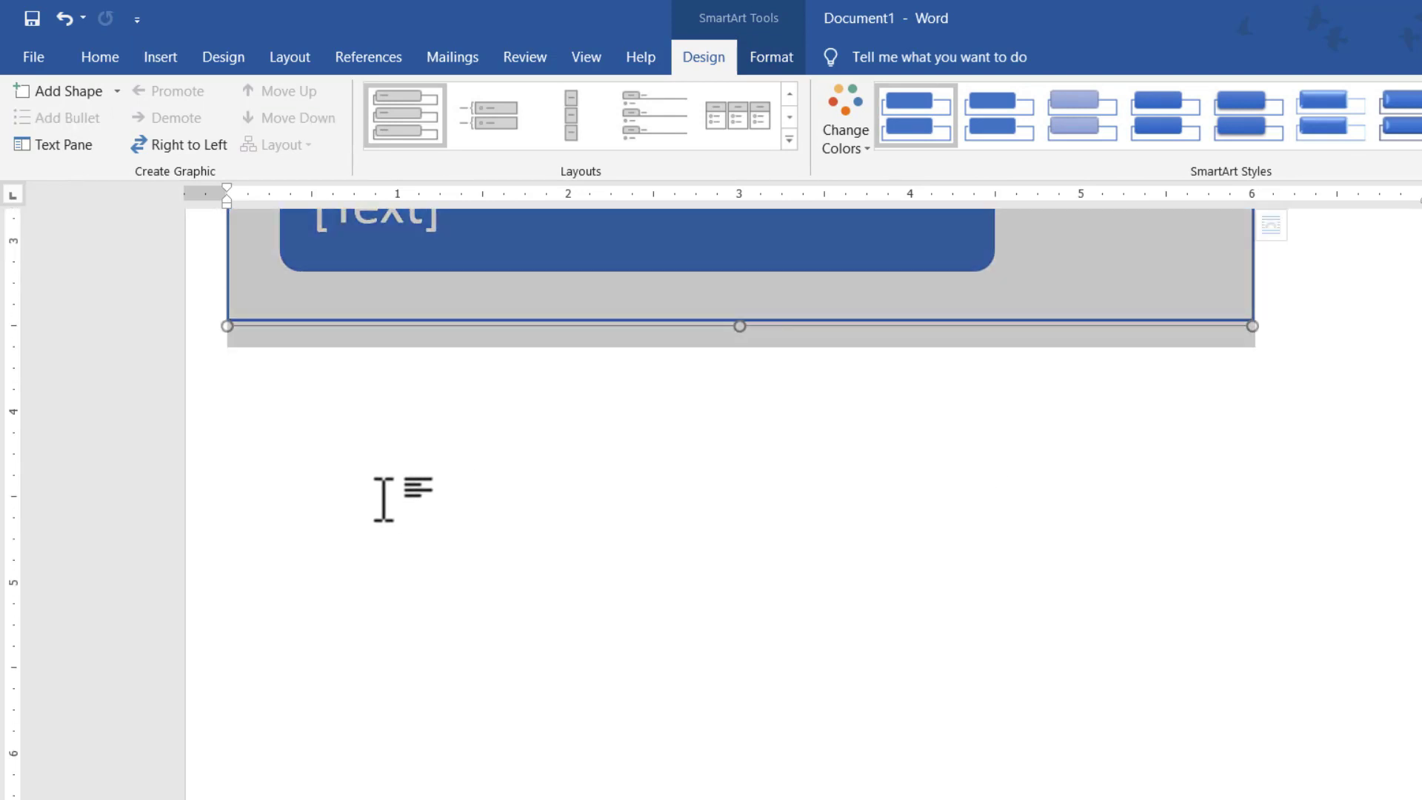
pyautogui.click(376, 501)
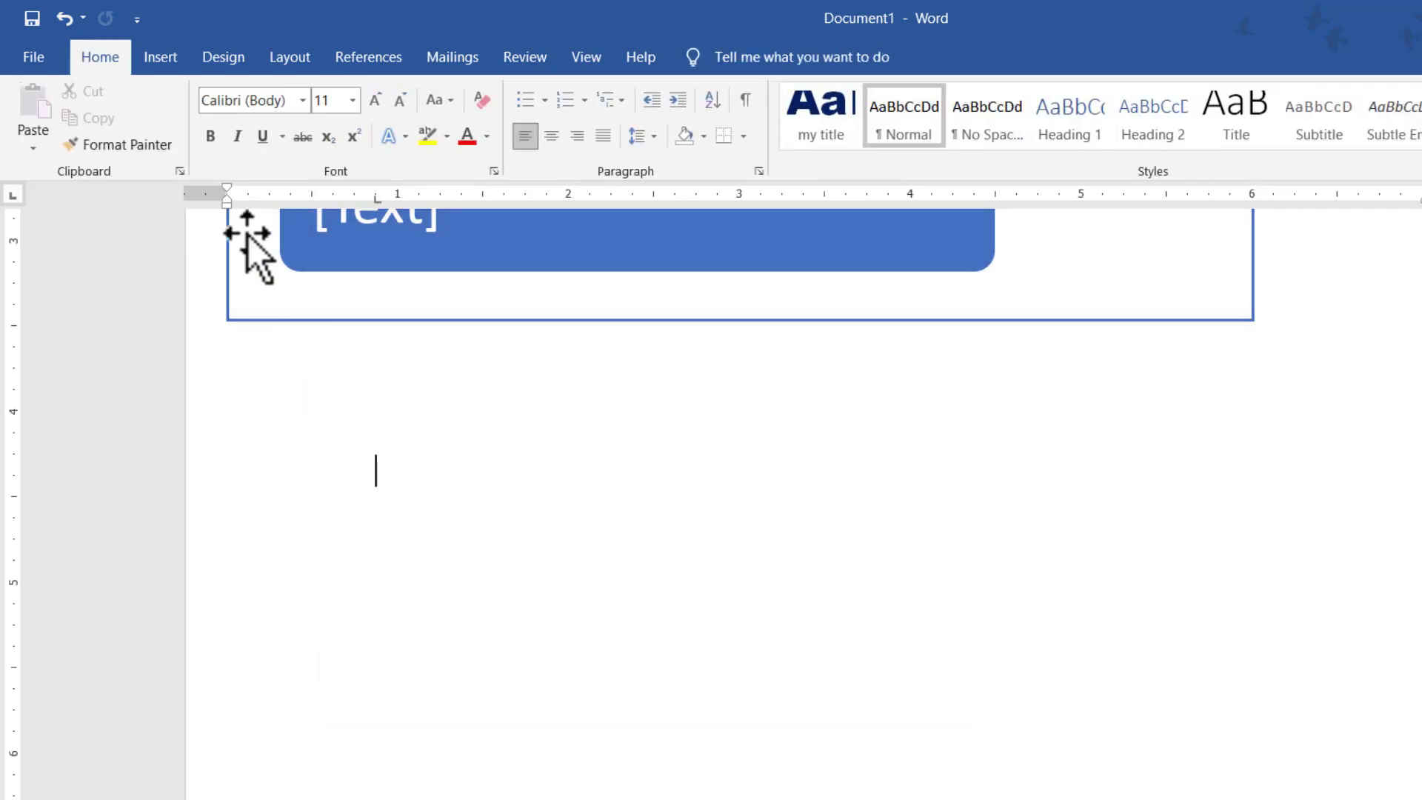
# - Insert an Organization Chart SmartArt from the Hierarchy layouts, with the cursor left below it
pyautogui.click(172, 55)
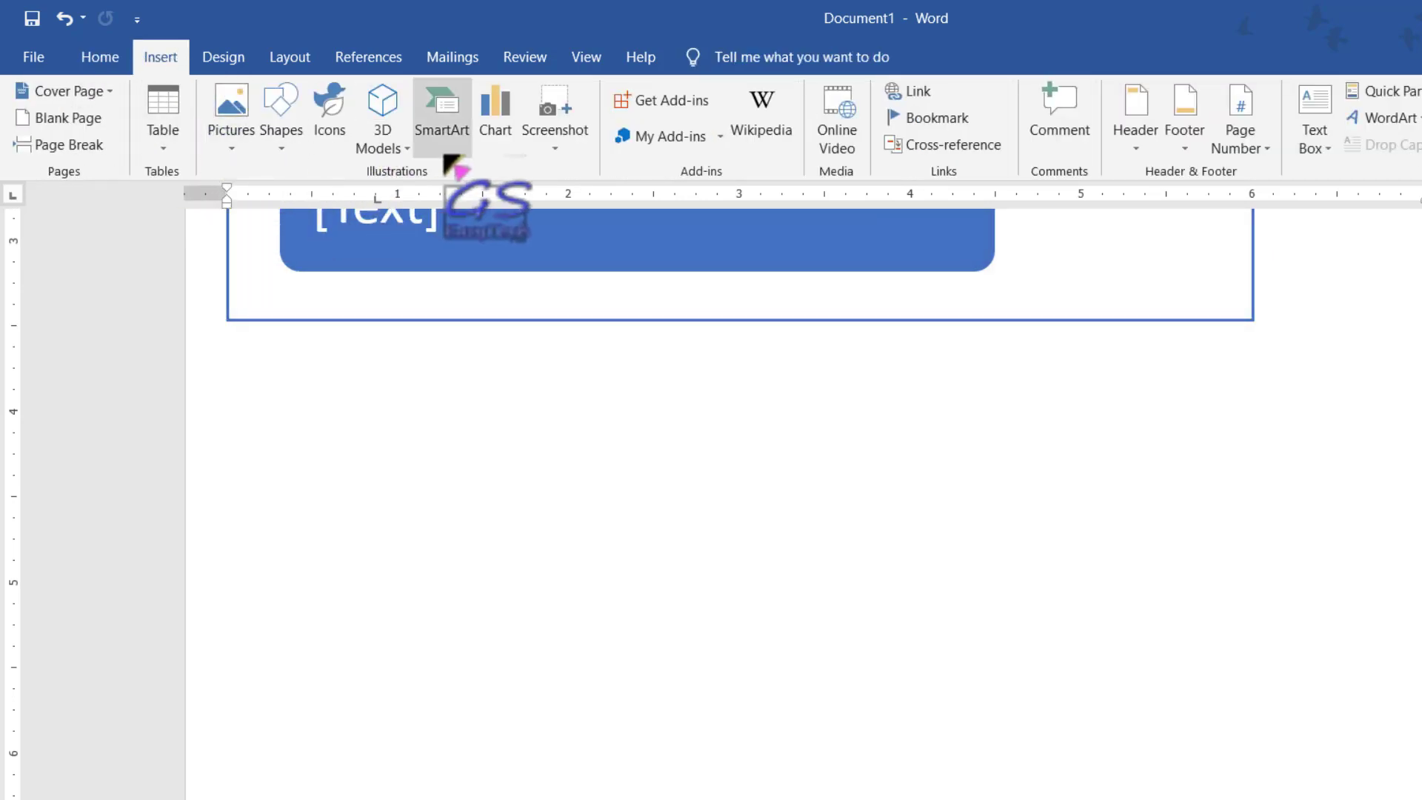
pyautogui.click(442, 119)
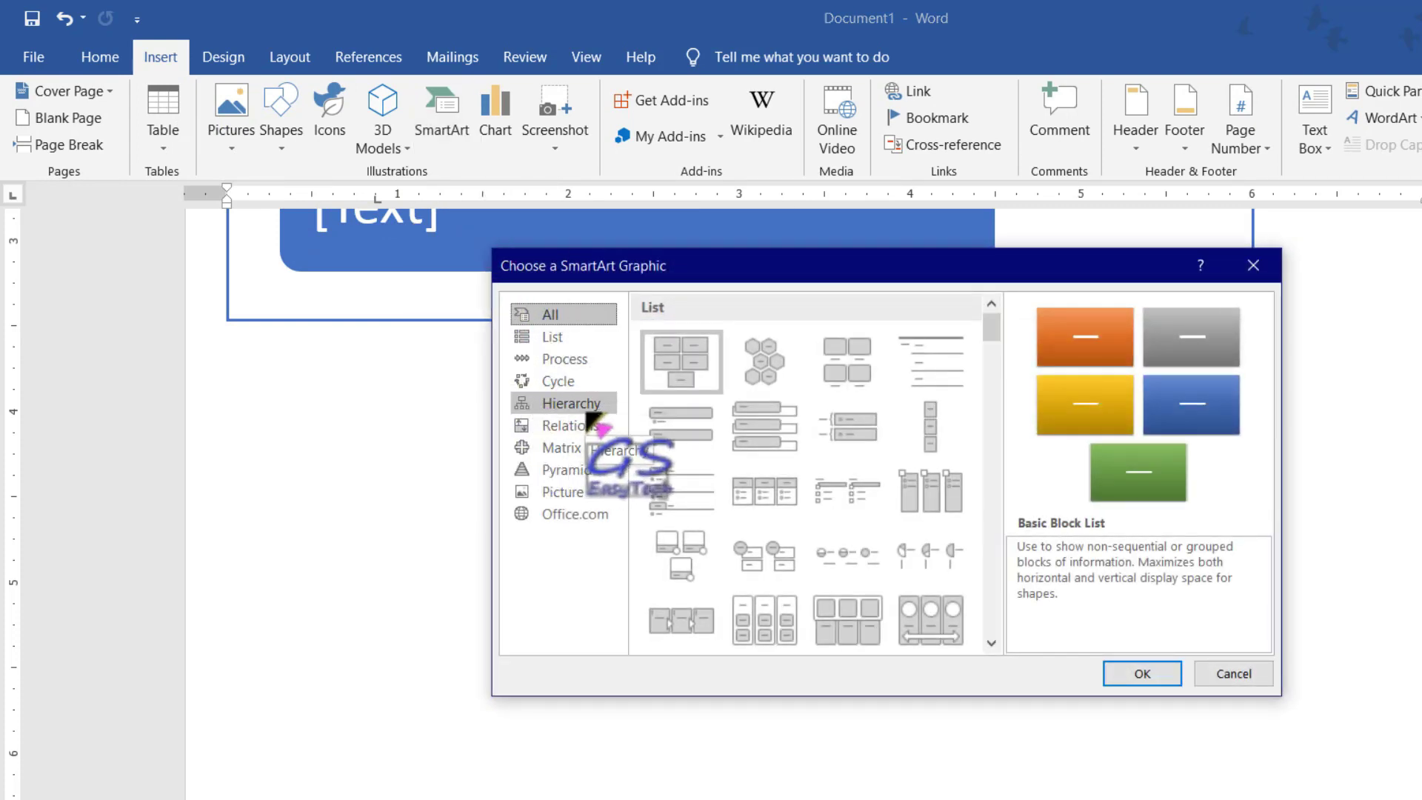
pyautogui.click(585, 406)
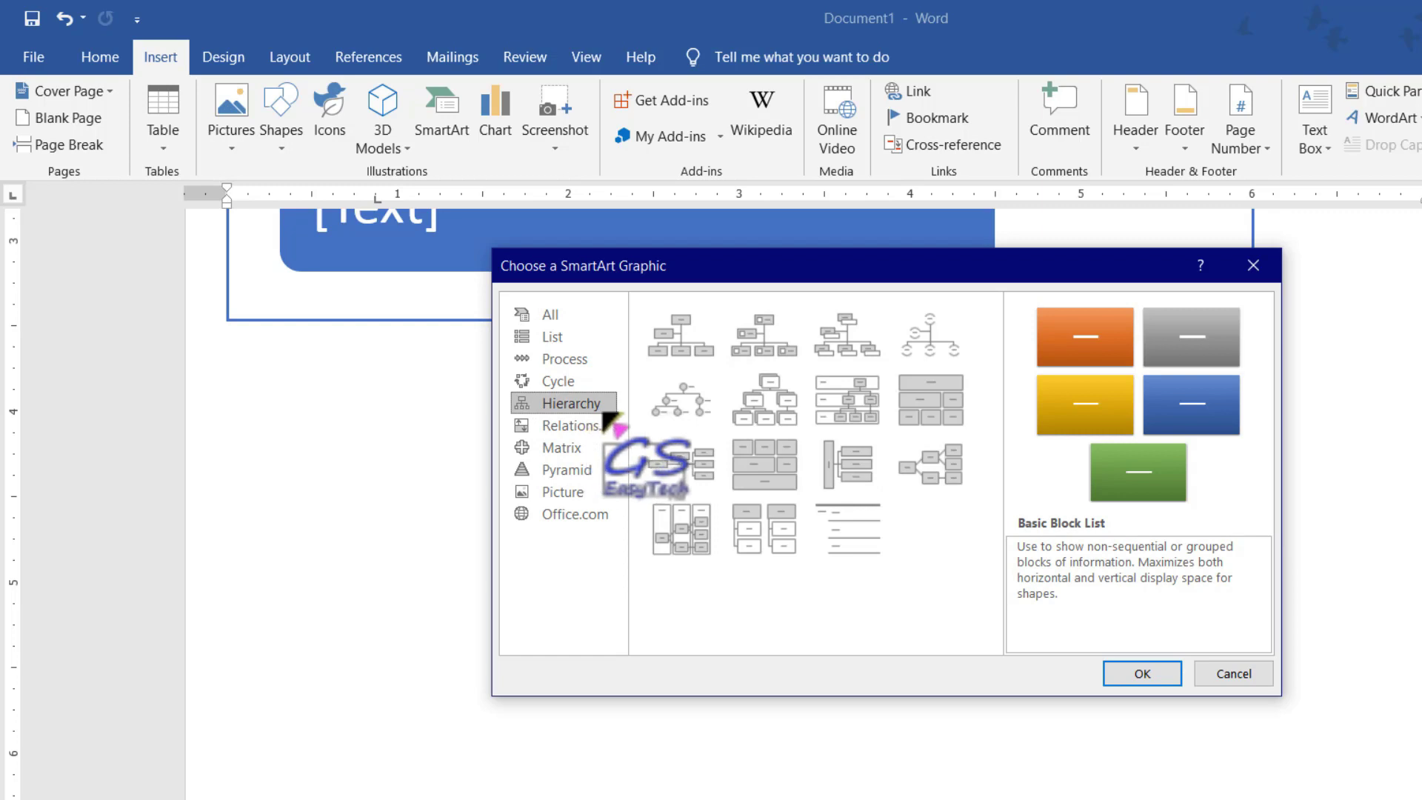
pyautogui.click(702, 346)
pyautogui.click(1143, 673)
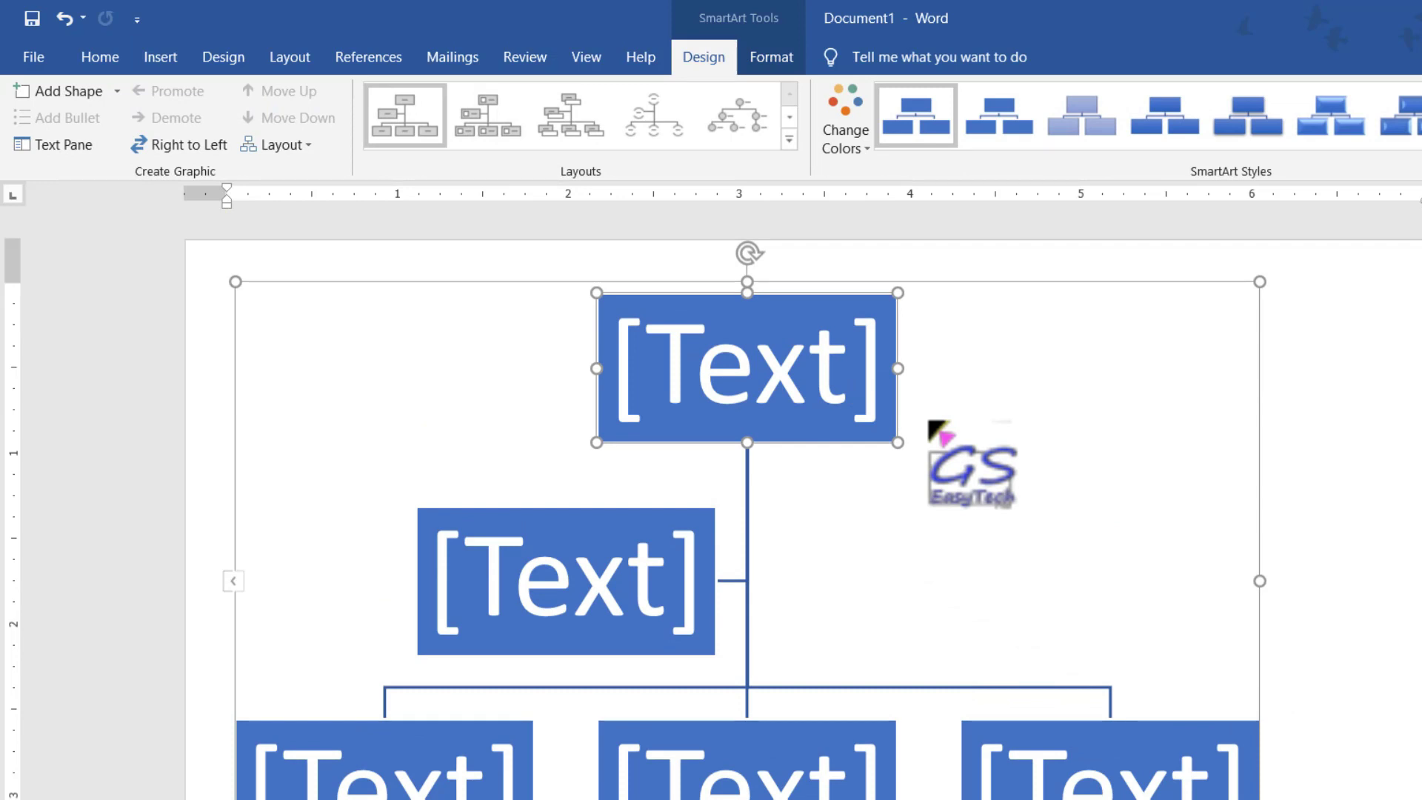
pyautogui.scroll(-5, 929, 423)
pyautogui.scroll(-5, 929, 422)
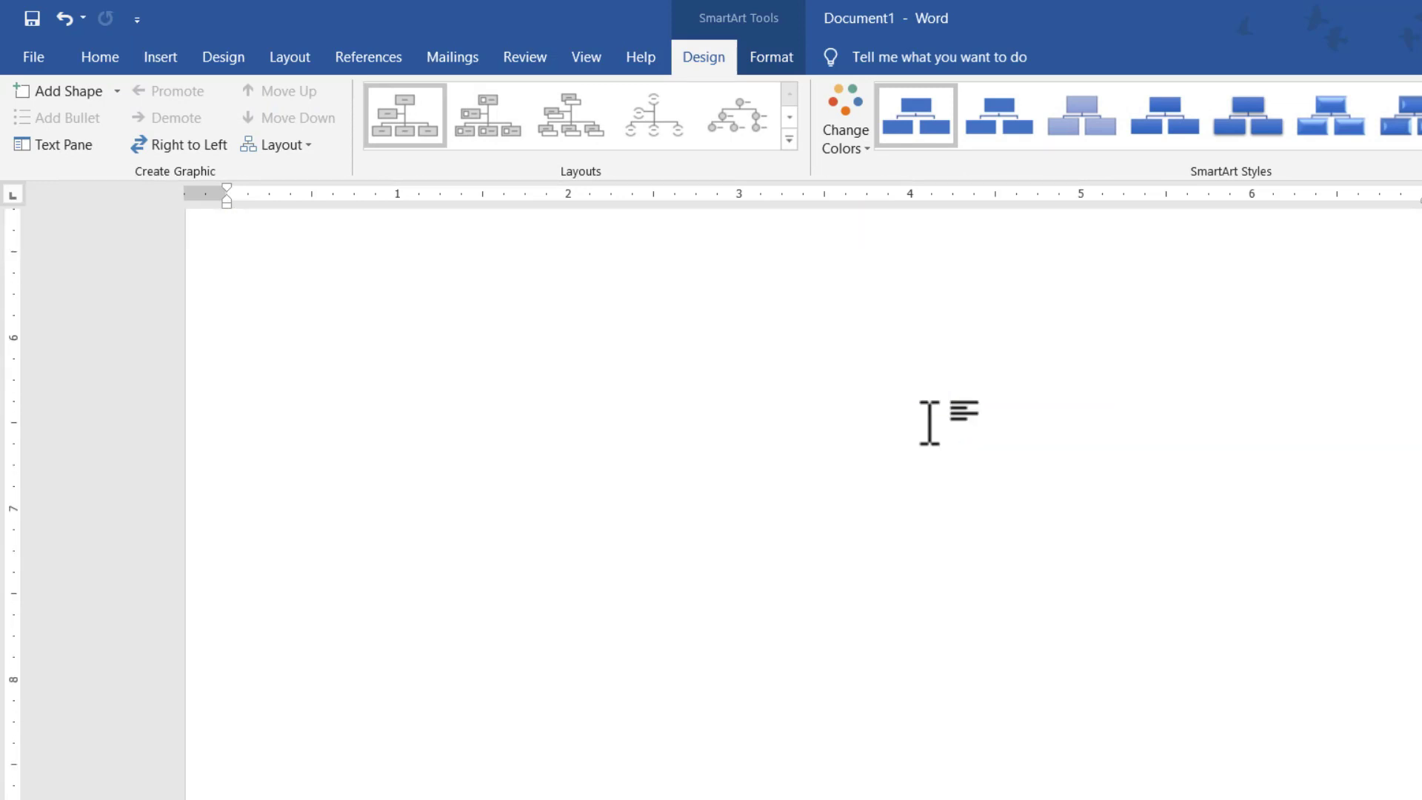
pyautogui.click(305, 340)
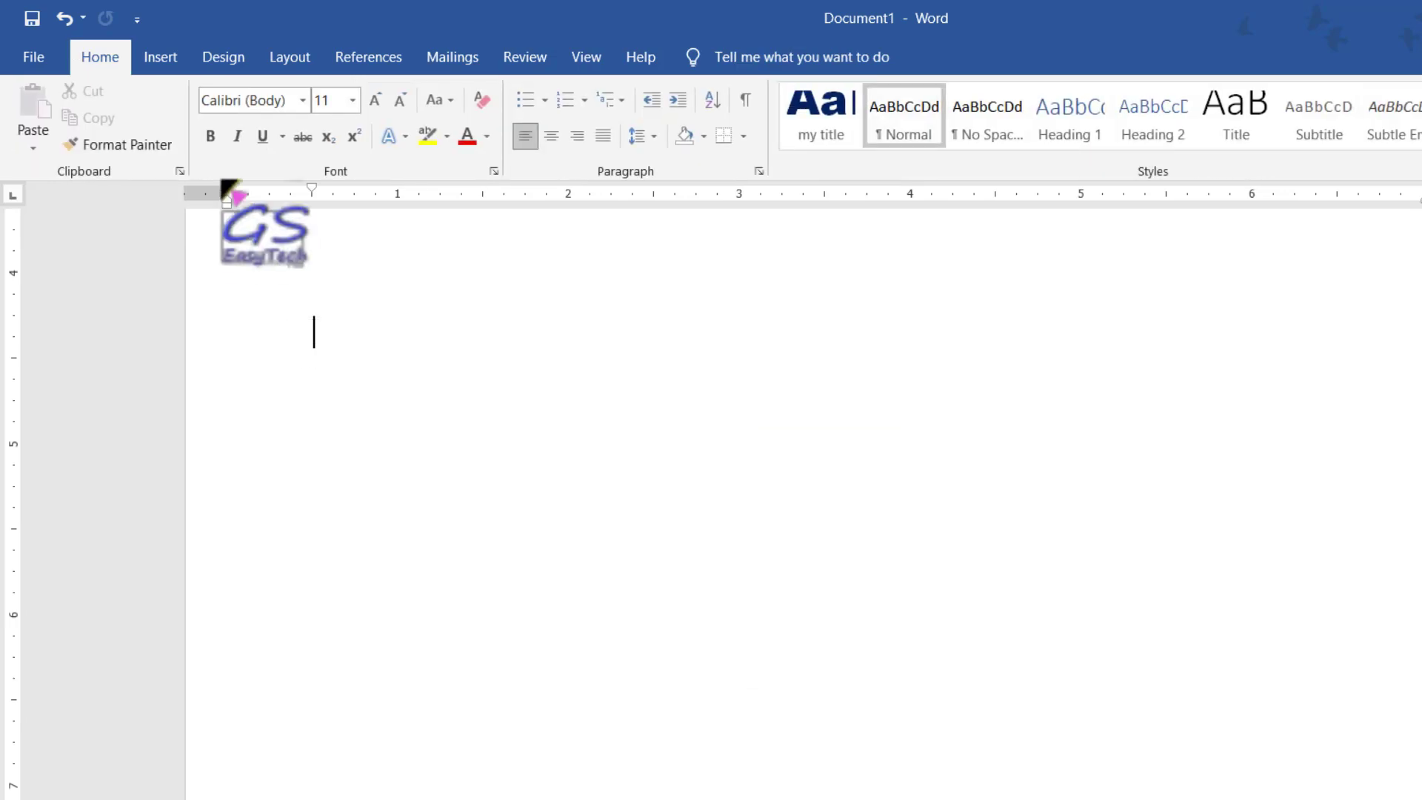
# - Insert a Text Cycle SmartArt from the Cycle layouts
pyautogui.click(160, 57)
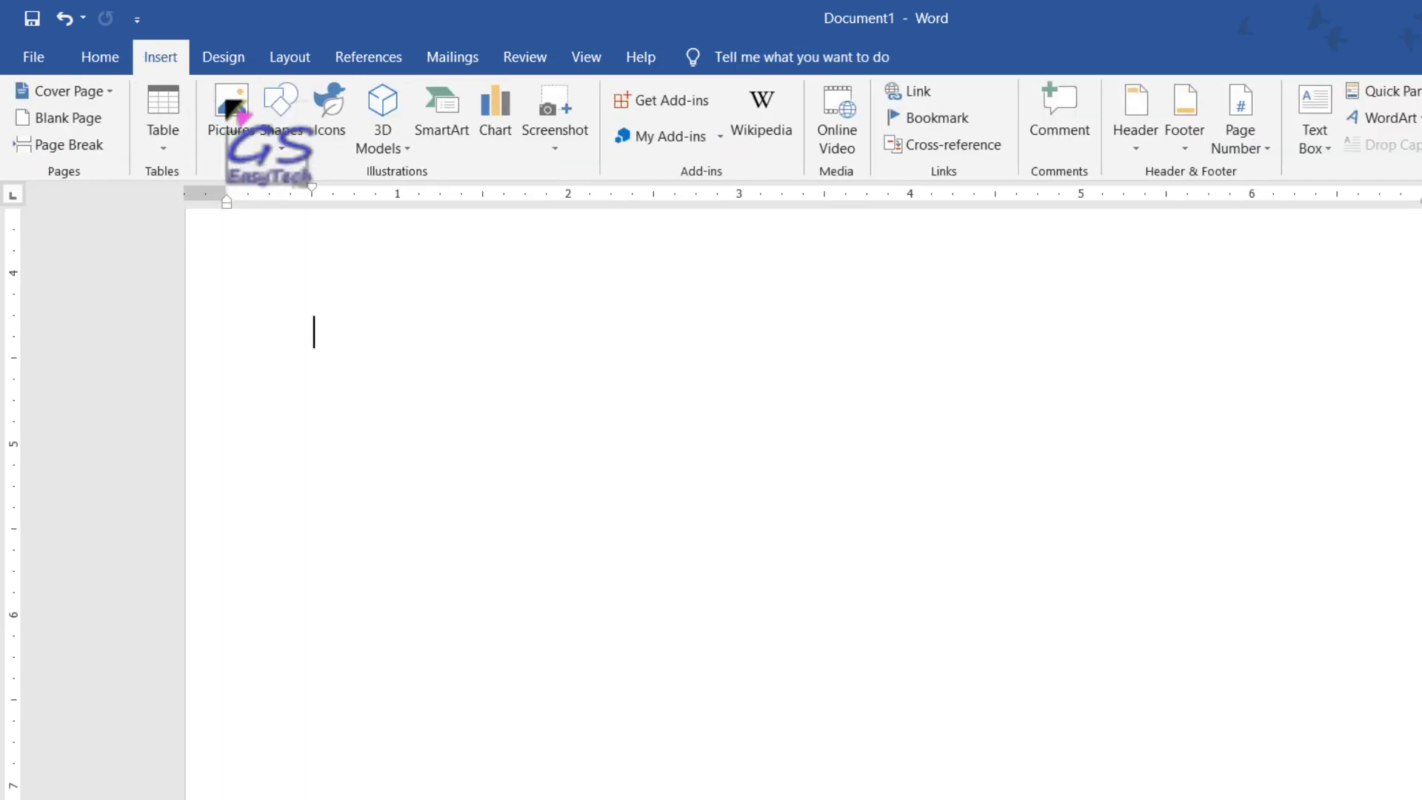
pyautogui.click(458, 132)
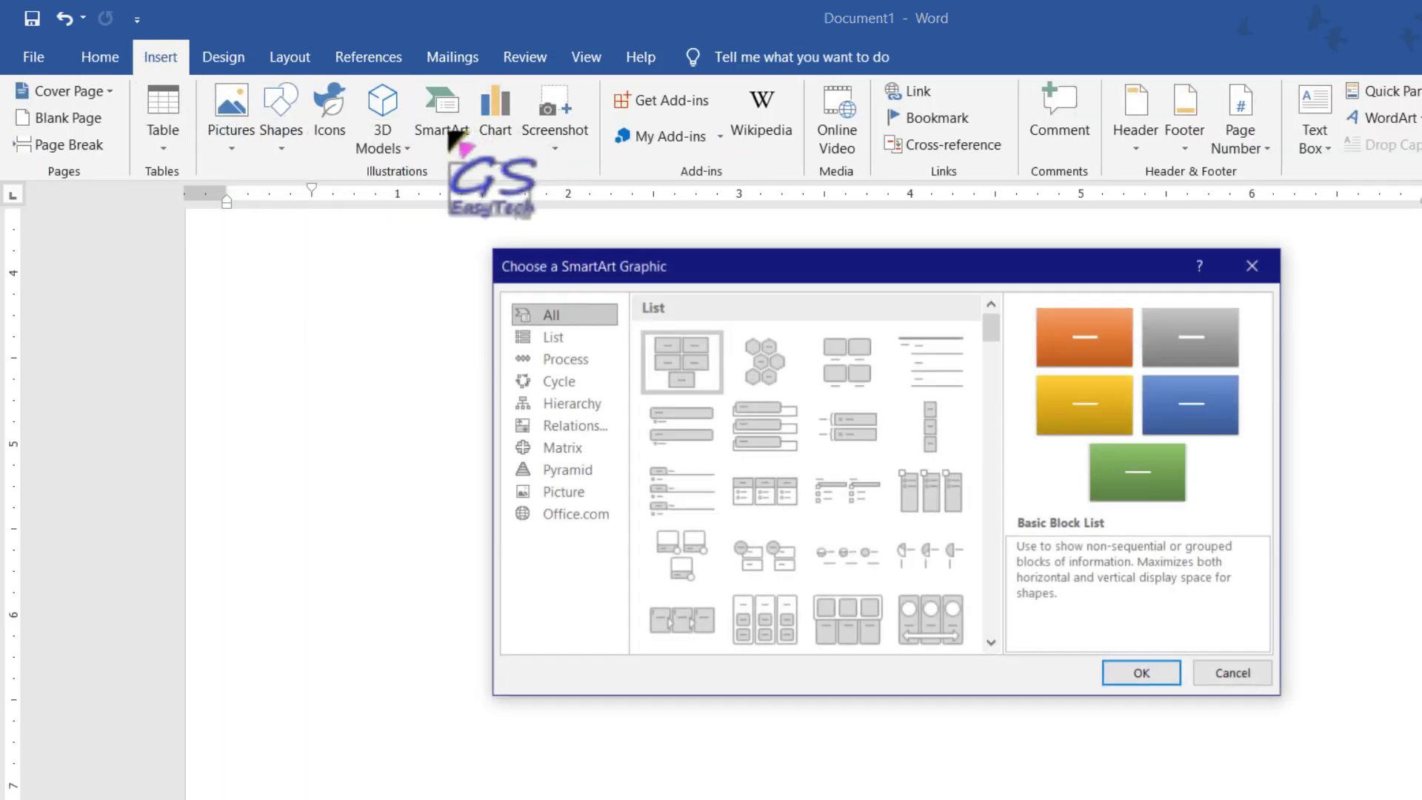
pyautogui.click(577, 383)
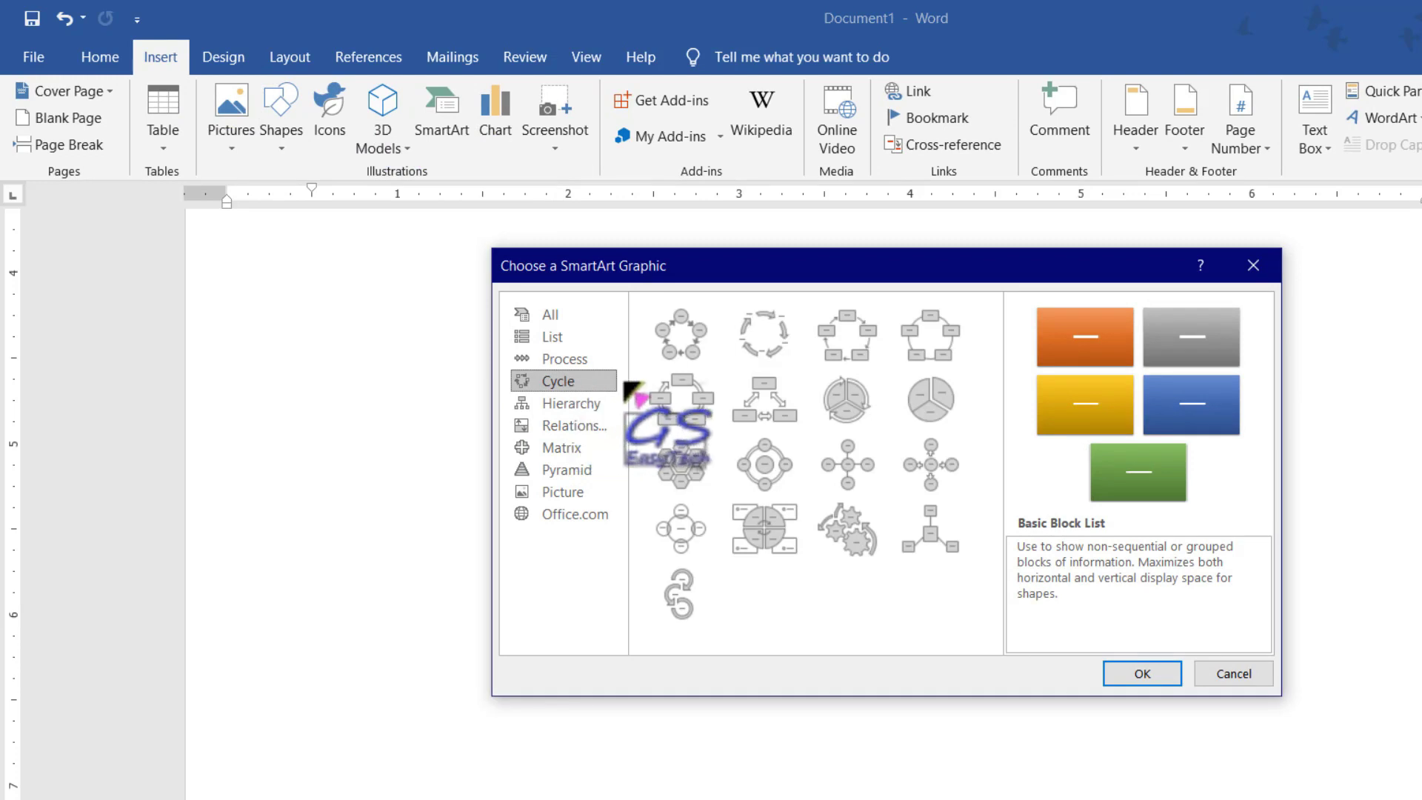
pyautogui.click(771, 346)
pyautogui.click(1145, 673)
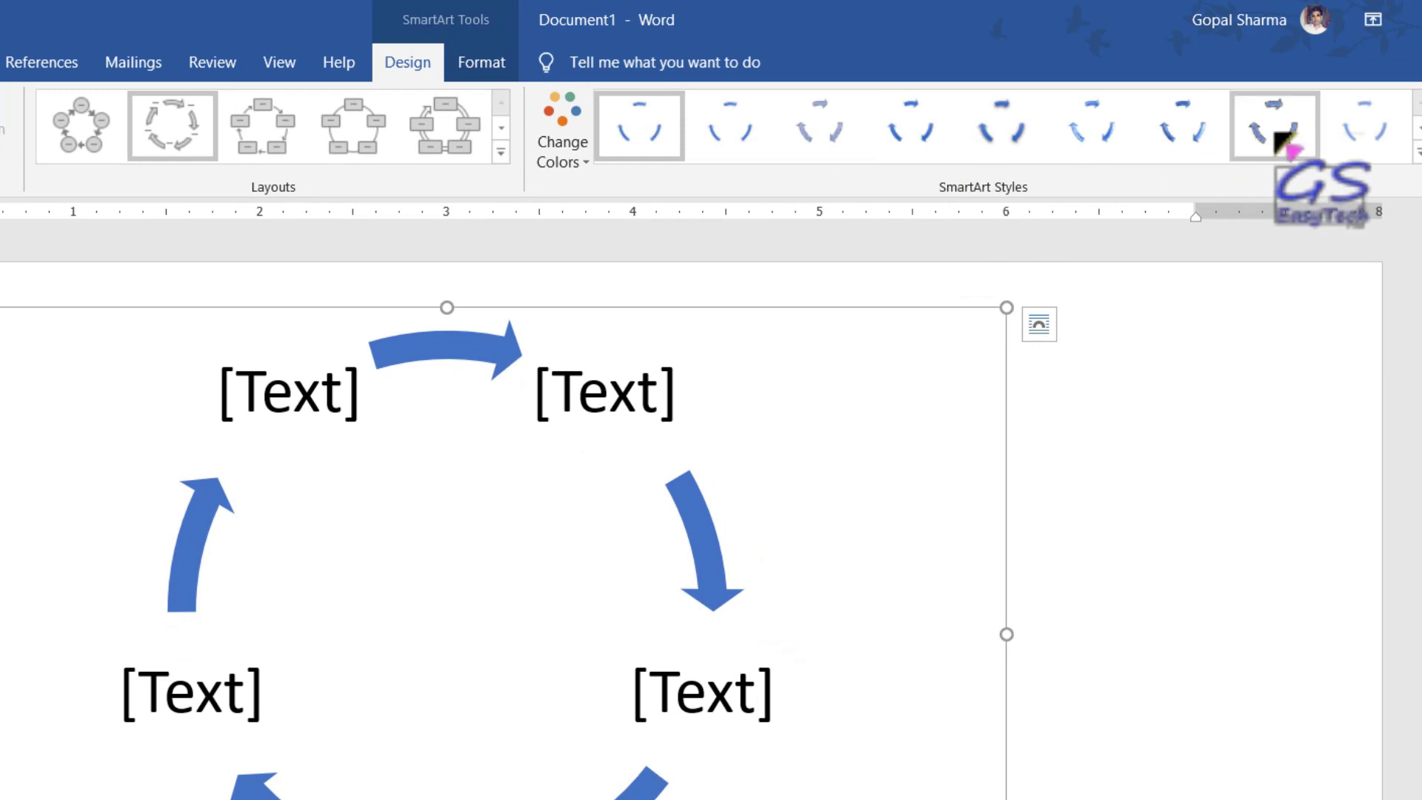
# - Give the Text Cycle arrows the Cartoon SmartArt style and the Colorful color scheme
pyautogui.click(1362, 133)
pyautogui.click(1030, 131)
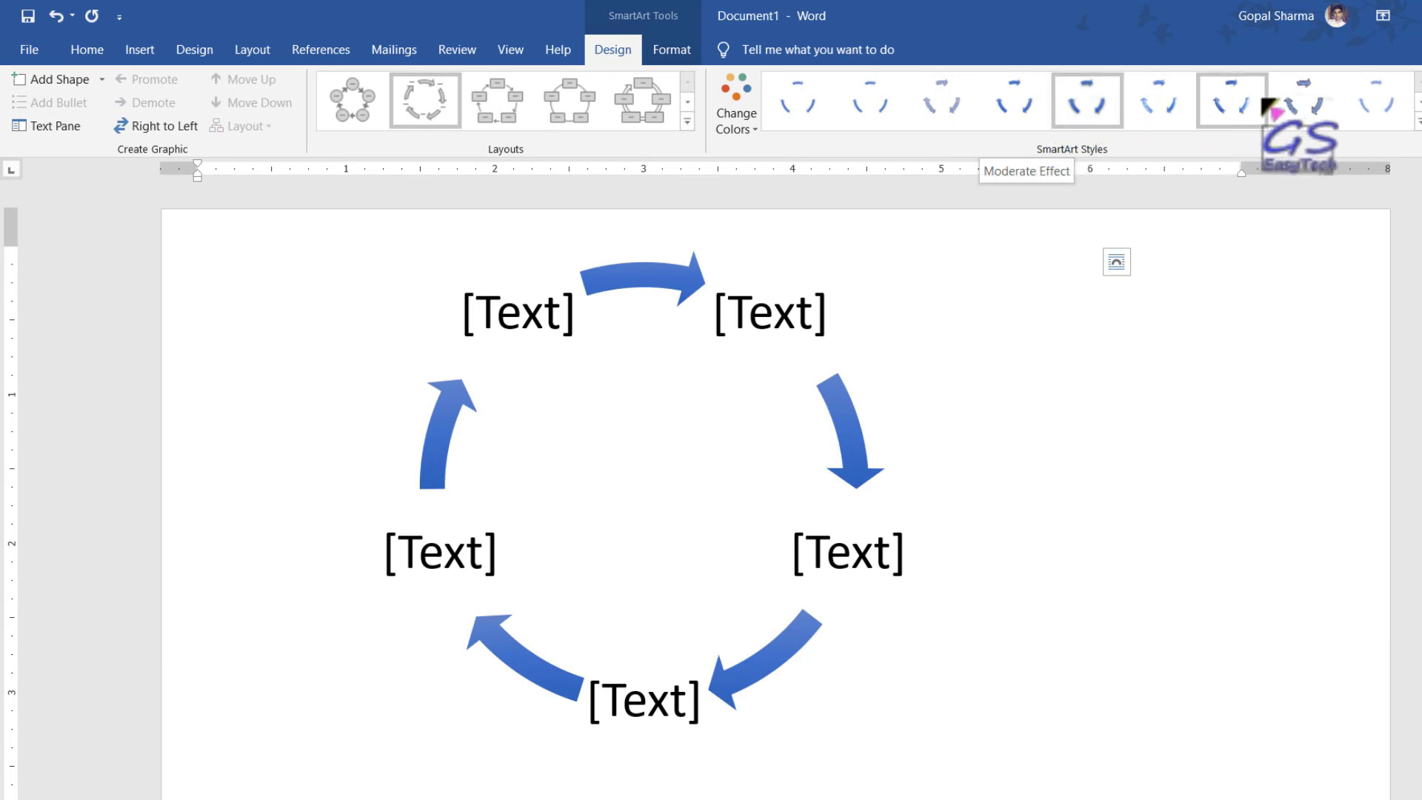
pyautogui.click(1297, 104)
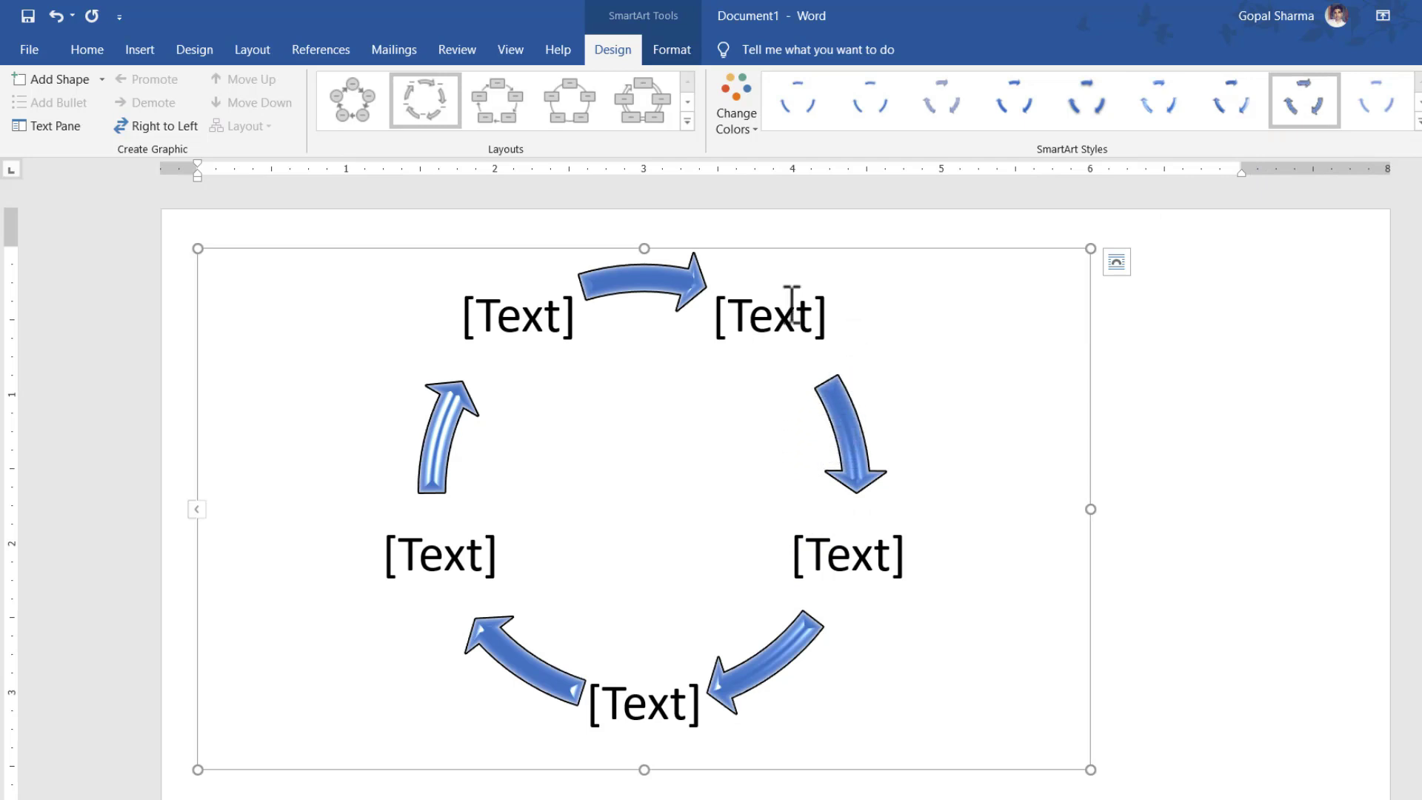
pyautogui.click(756, 129)
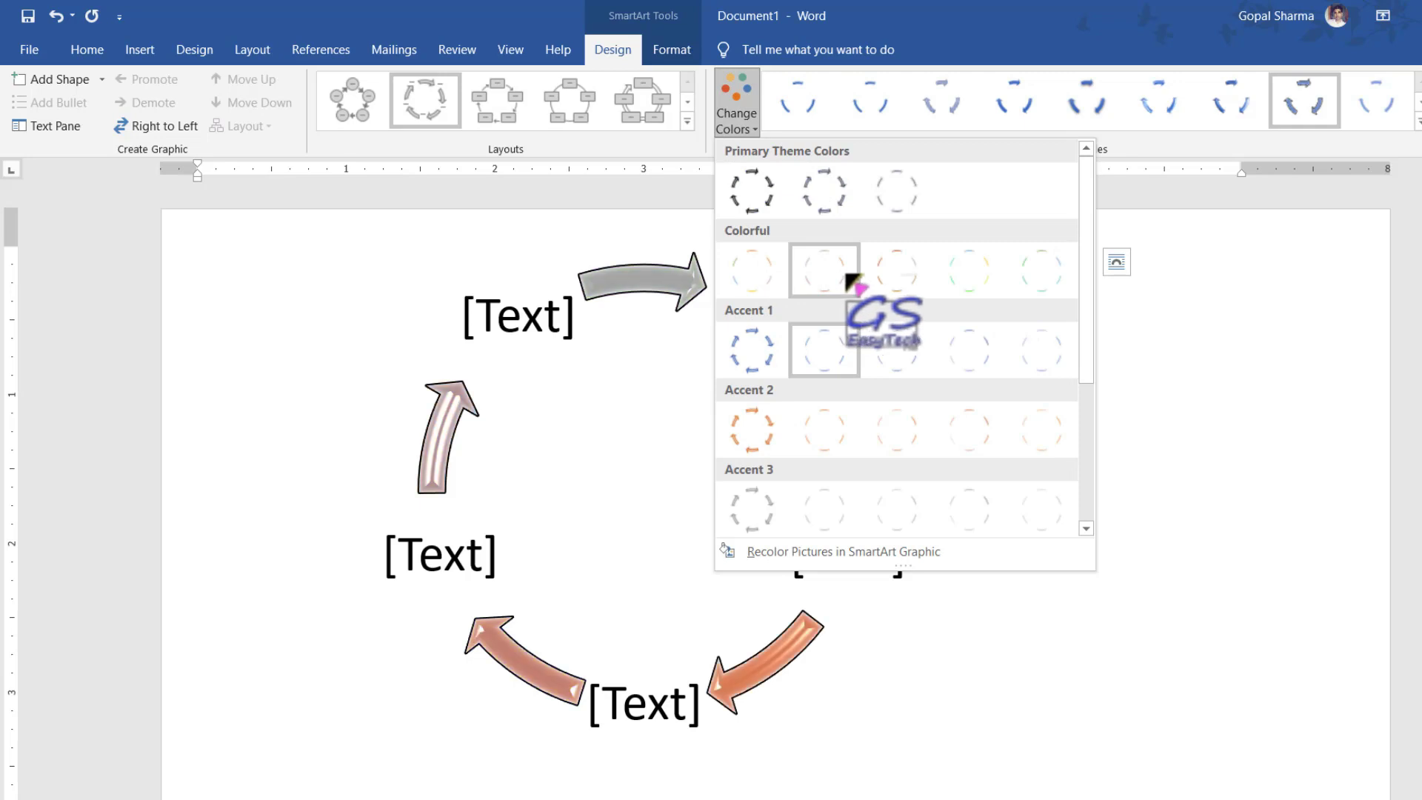
pyautogui.click(763, 274)
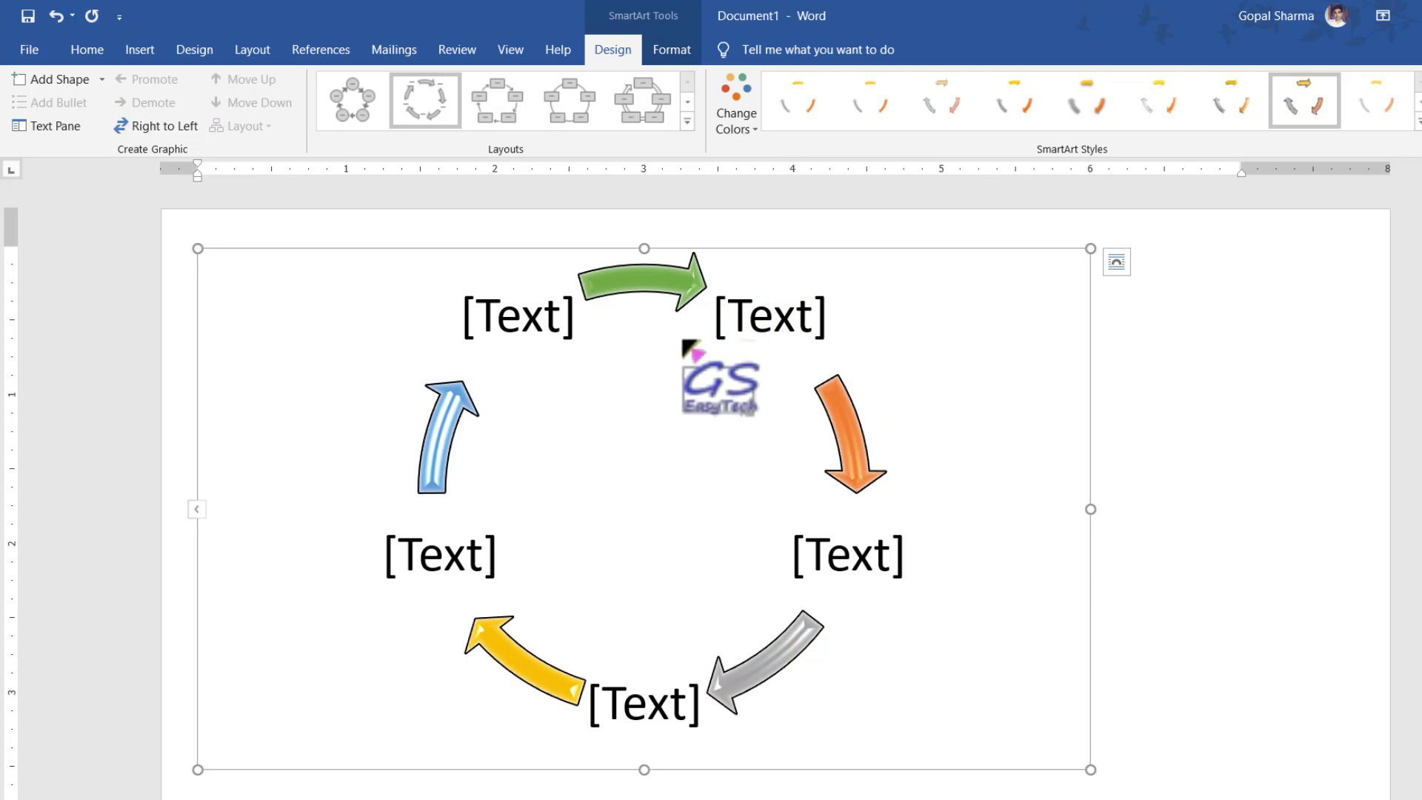
# - Reselect the cycle diagram and change its layout from the full Layouts gallery
pyautogui.click(1194, 361)
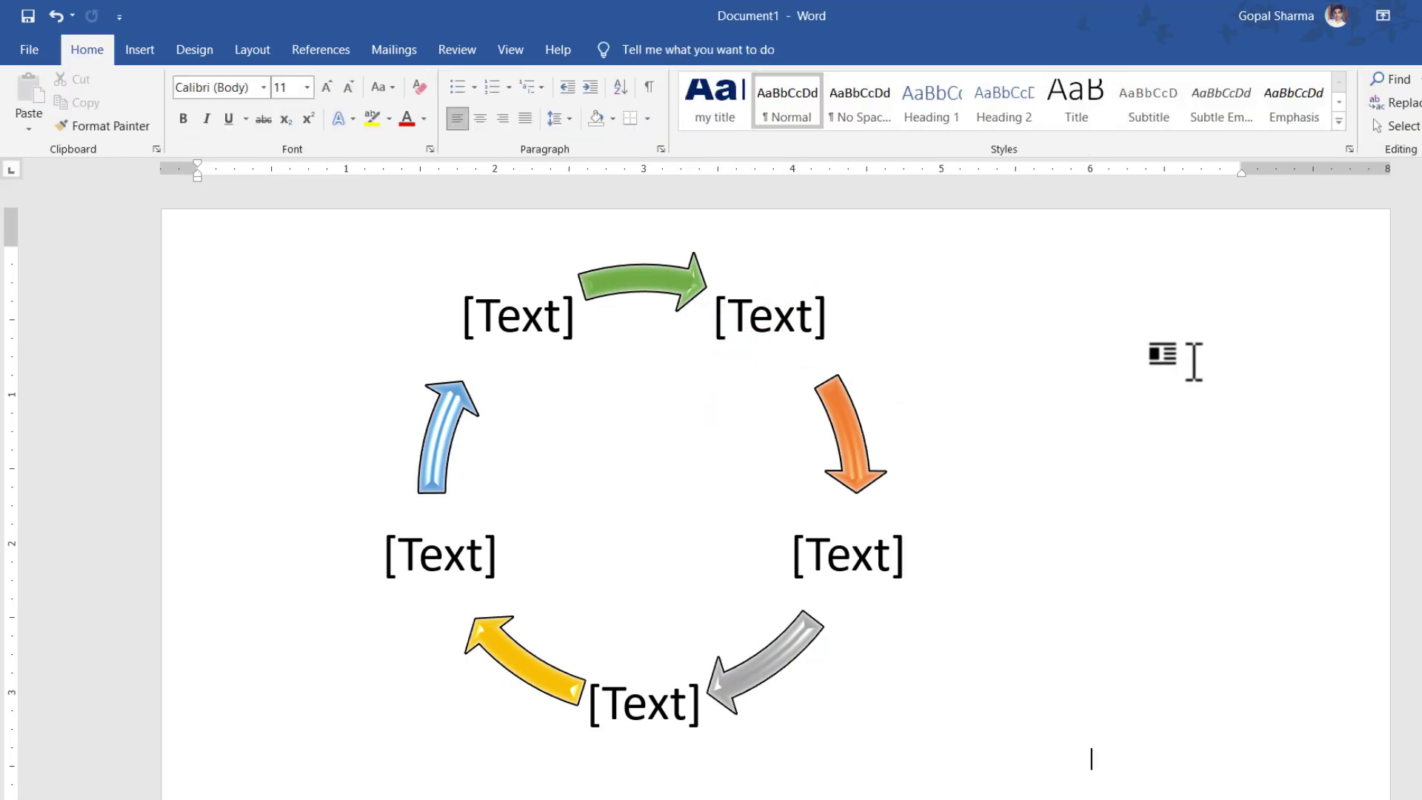
pyautogui.scroll(-15, 1194, 361)
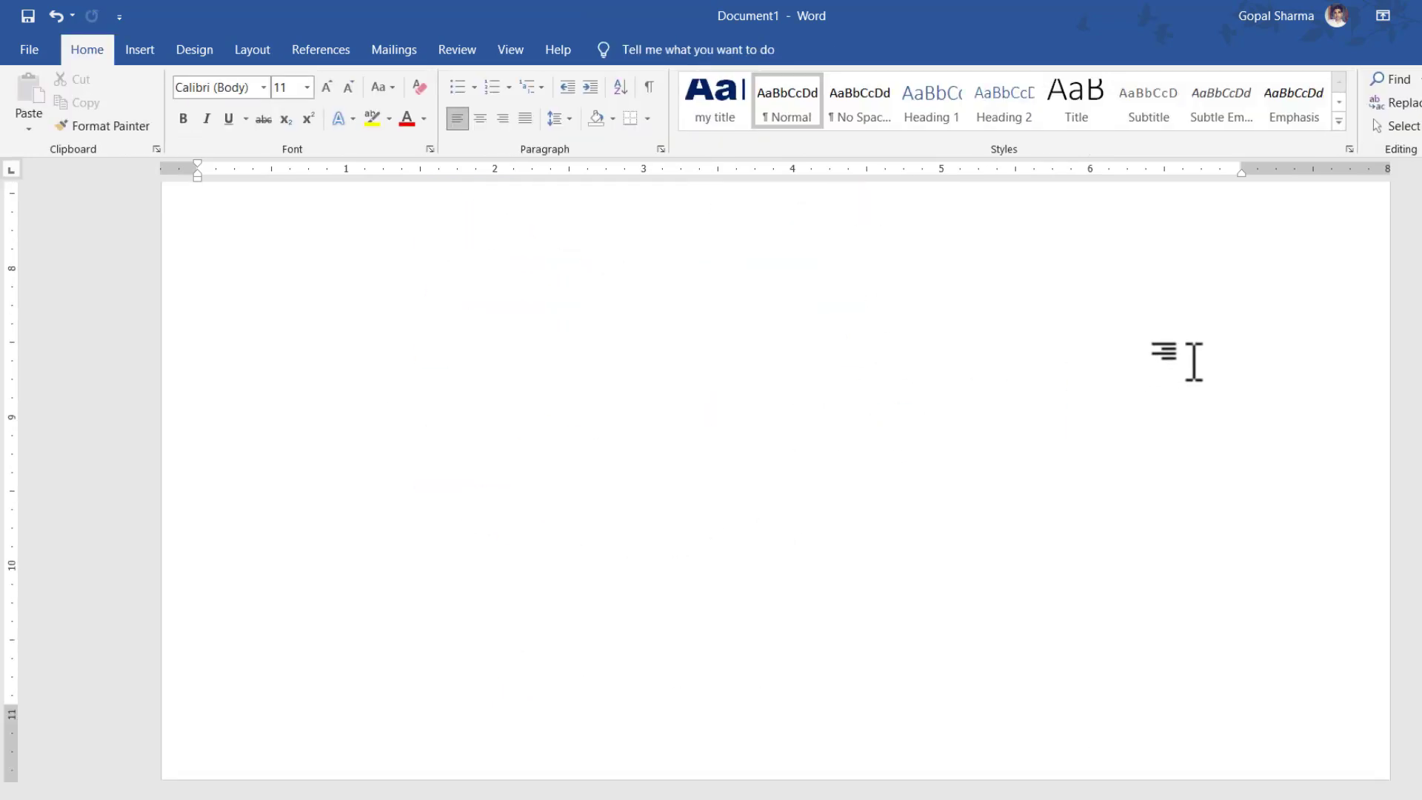
pyautogui.scroll(15, 1194, 362)
pyautogui.click(816, 320)
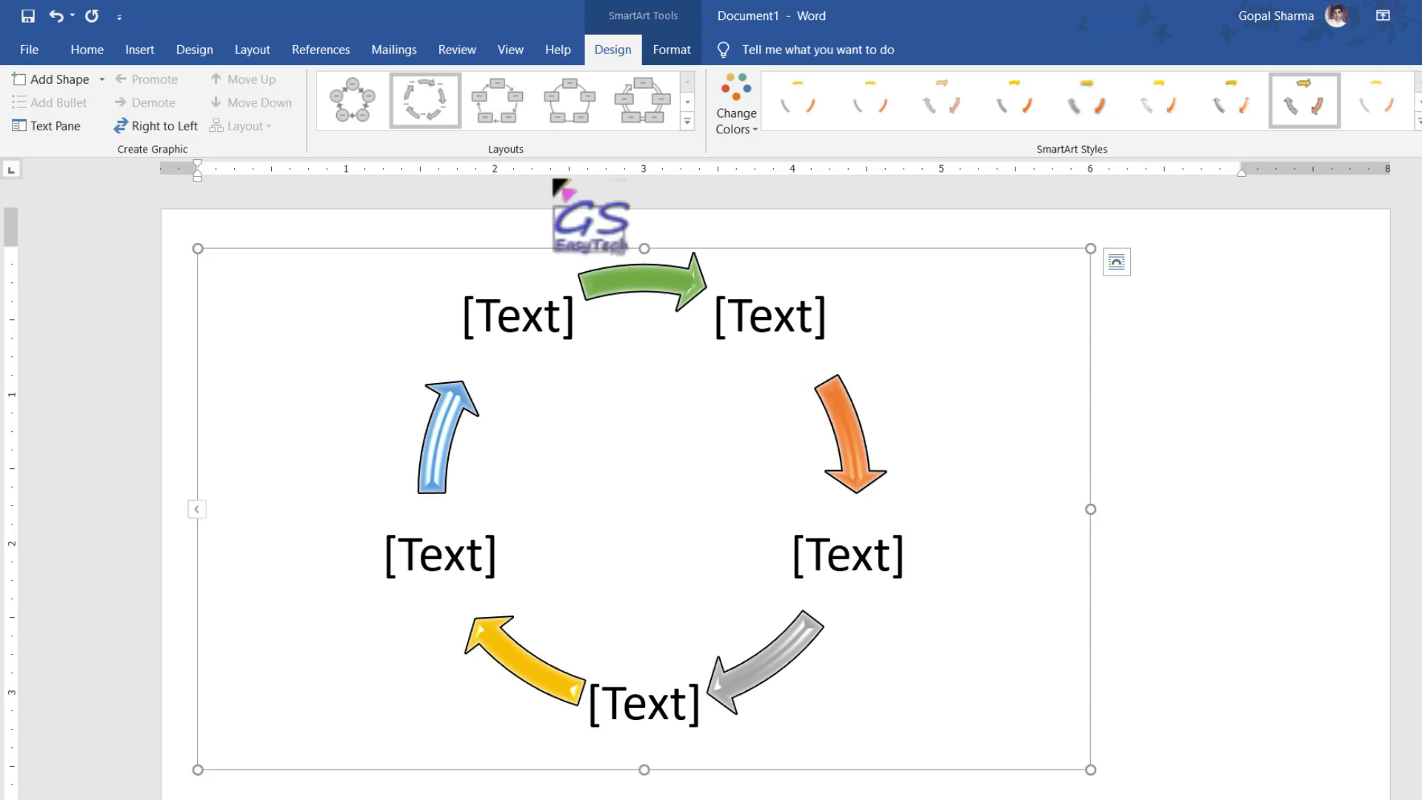
pyautogui.click(686, 120)
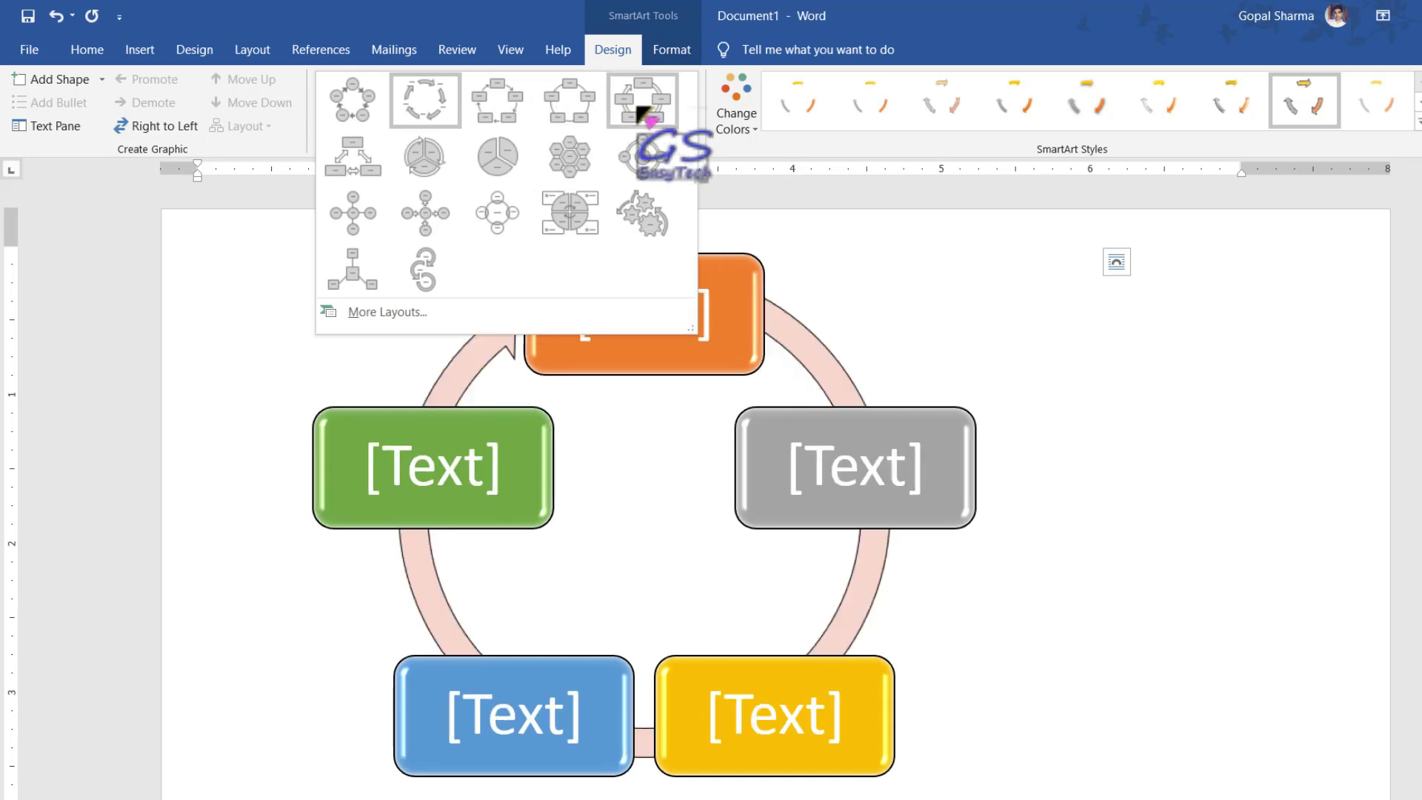
pyautogui.click(639, 109)
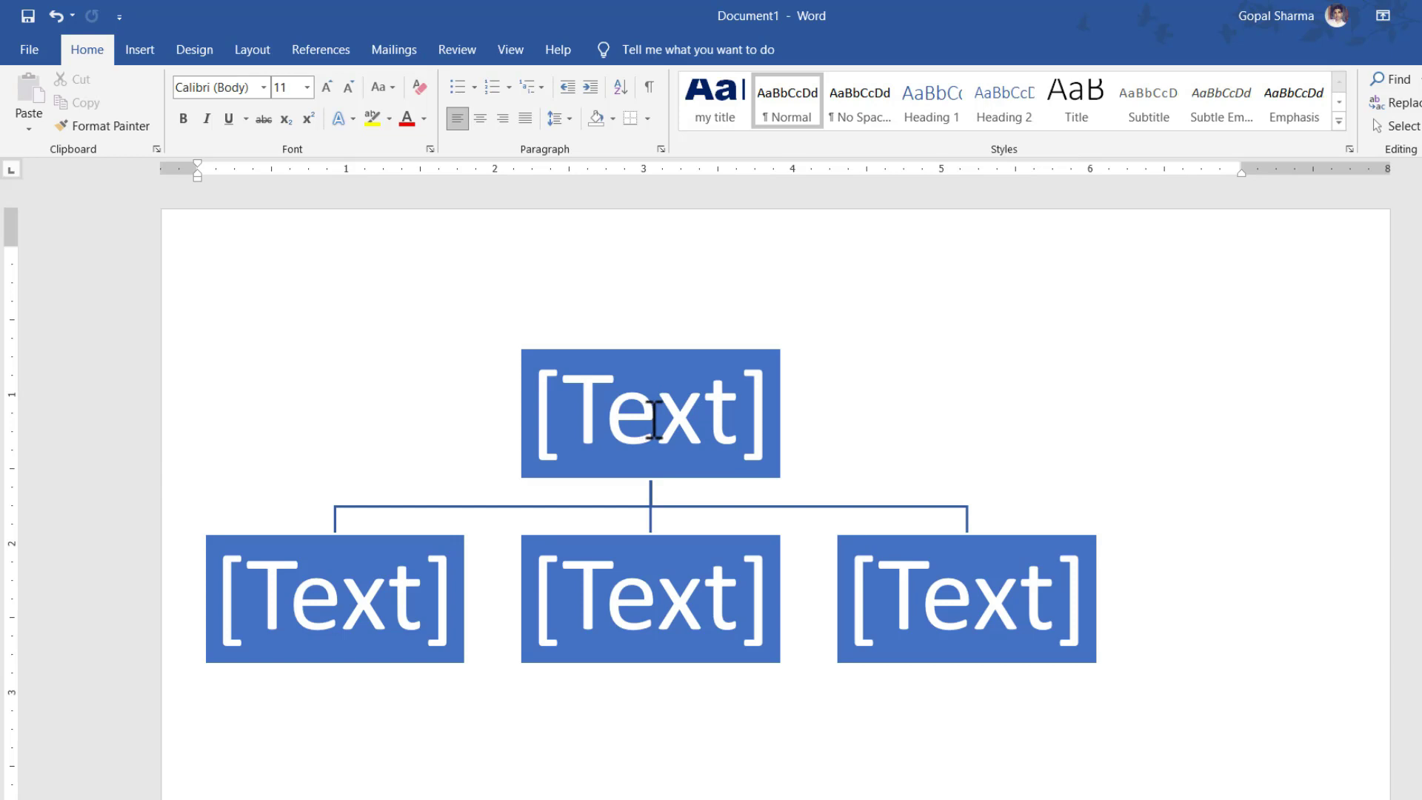
# - Label the org chart boxes A on top and b, c, d underneath
pyautogui.click(654, 421)
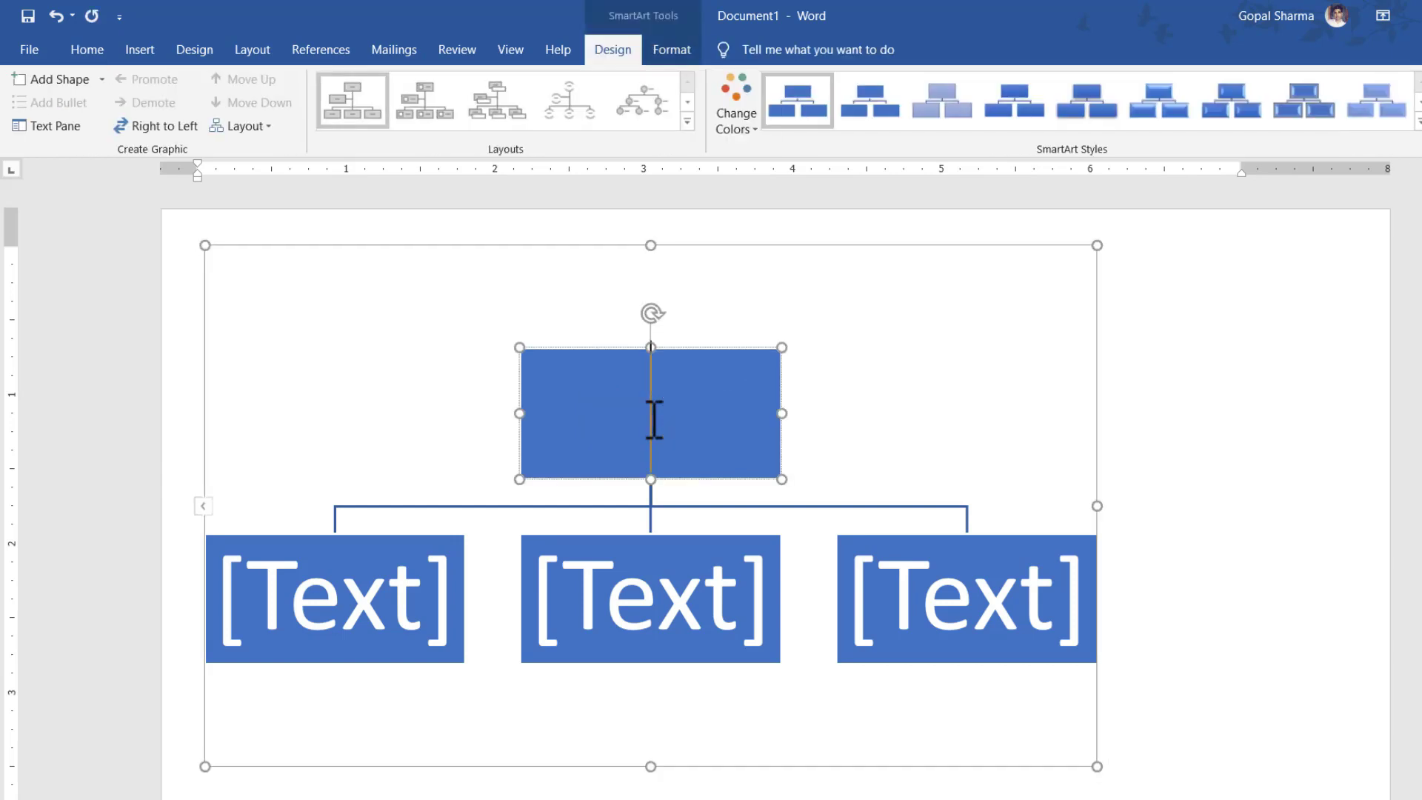
pyautogui.write('A')
pyautogui.click(374, 596)
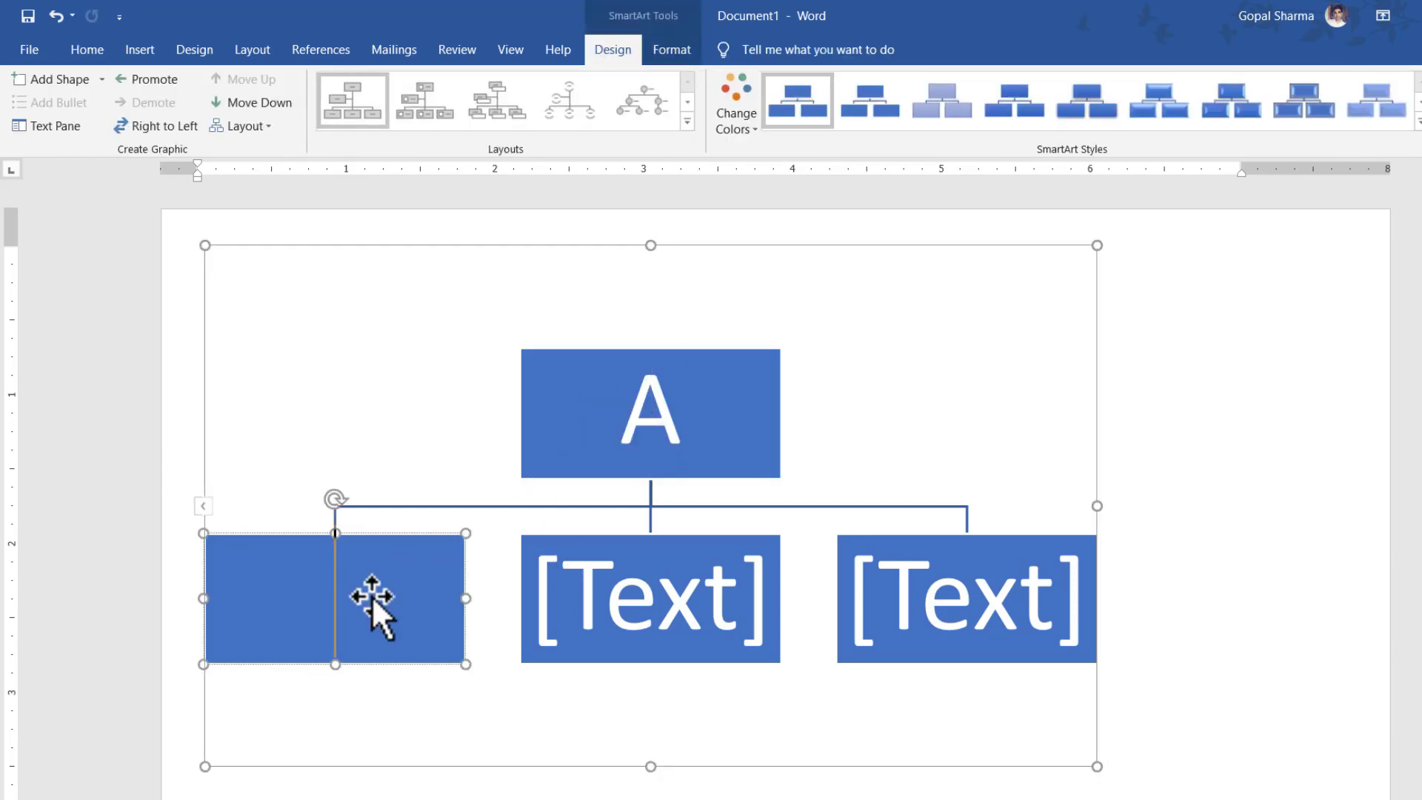
pyautogui.write('b')
pyautogui.click(635, 600)
pyautogui.write('c')
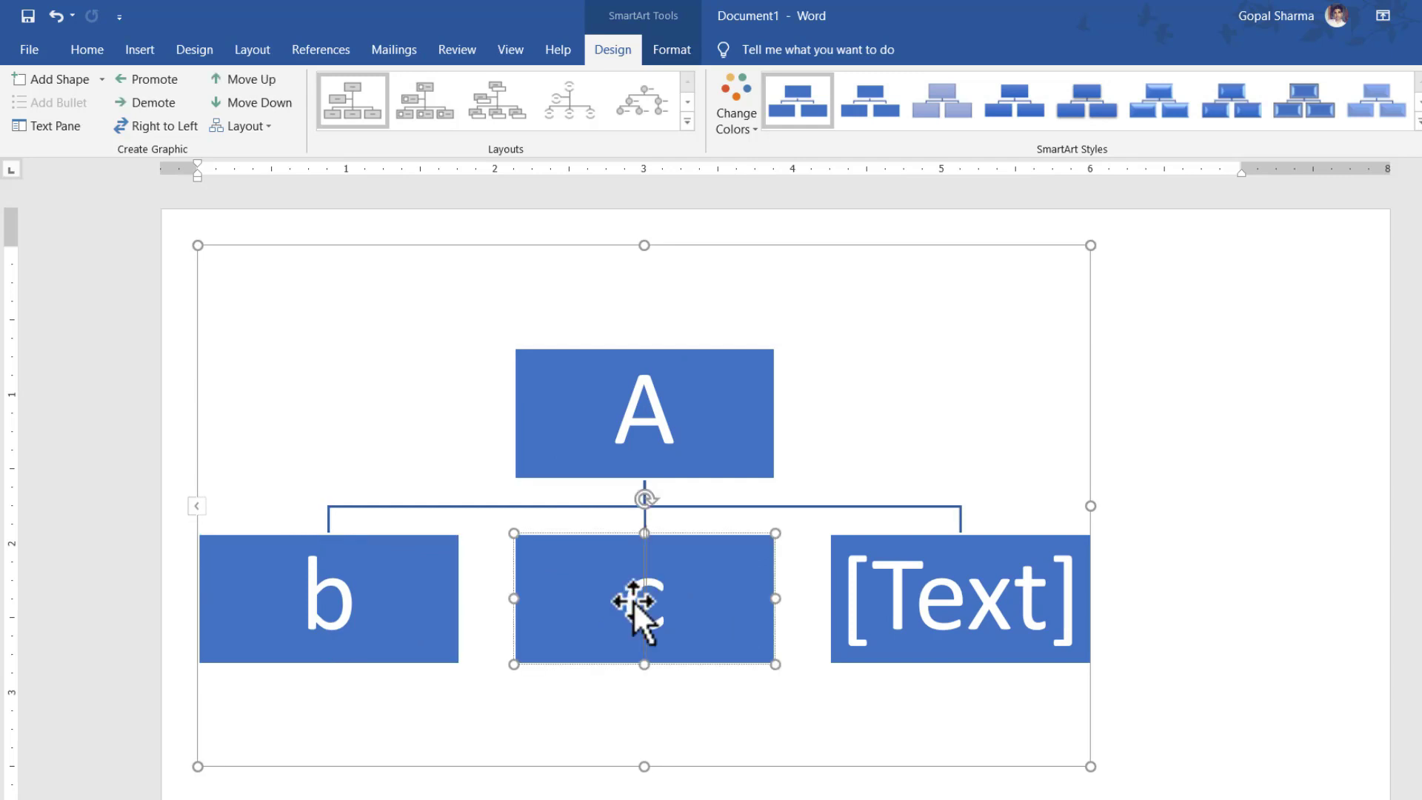
pyautogui.click(891, 594)
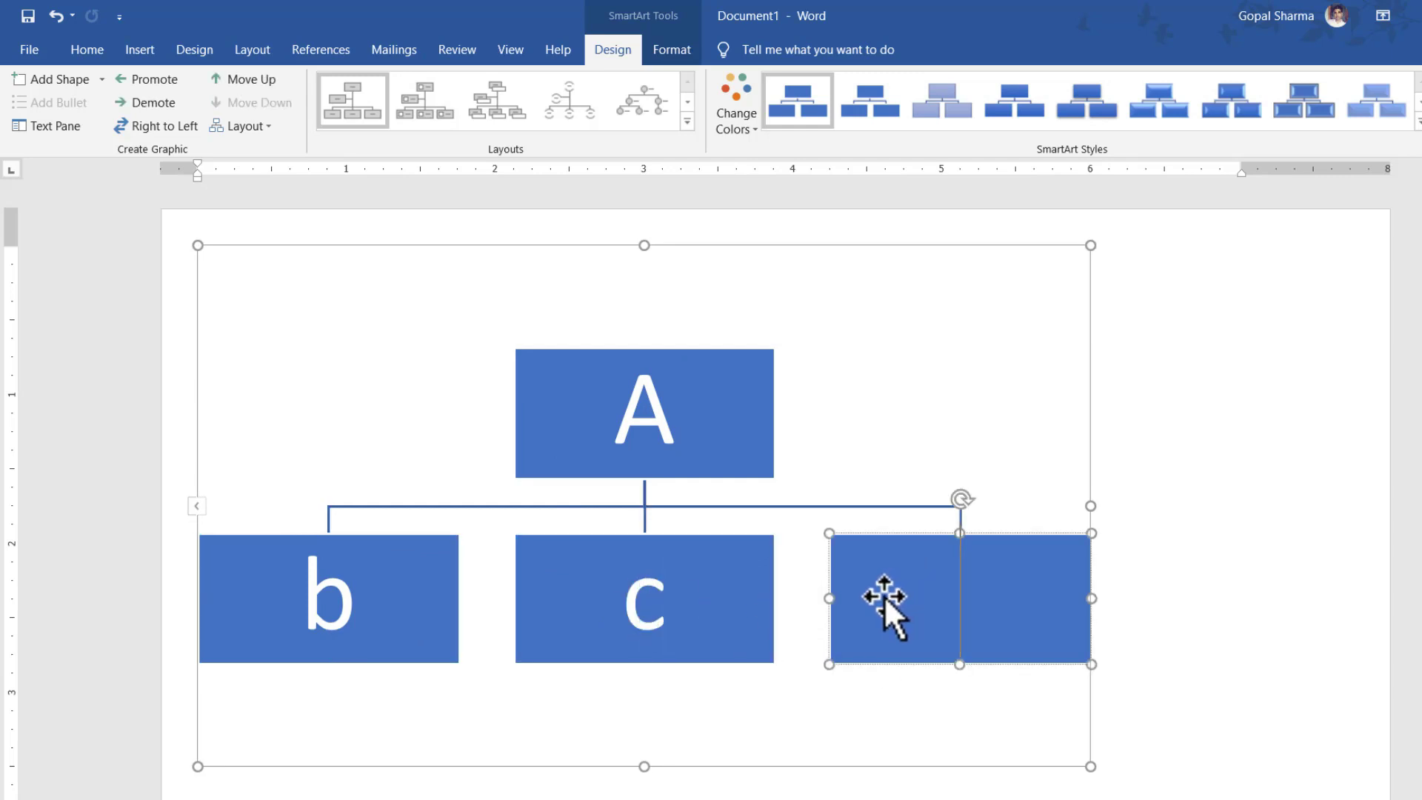
pyautogui.write('d')
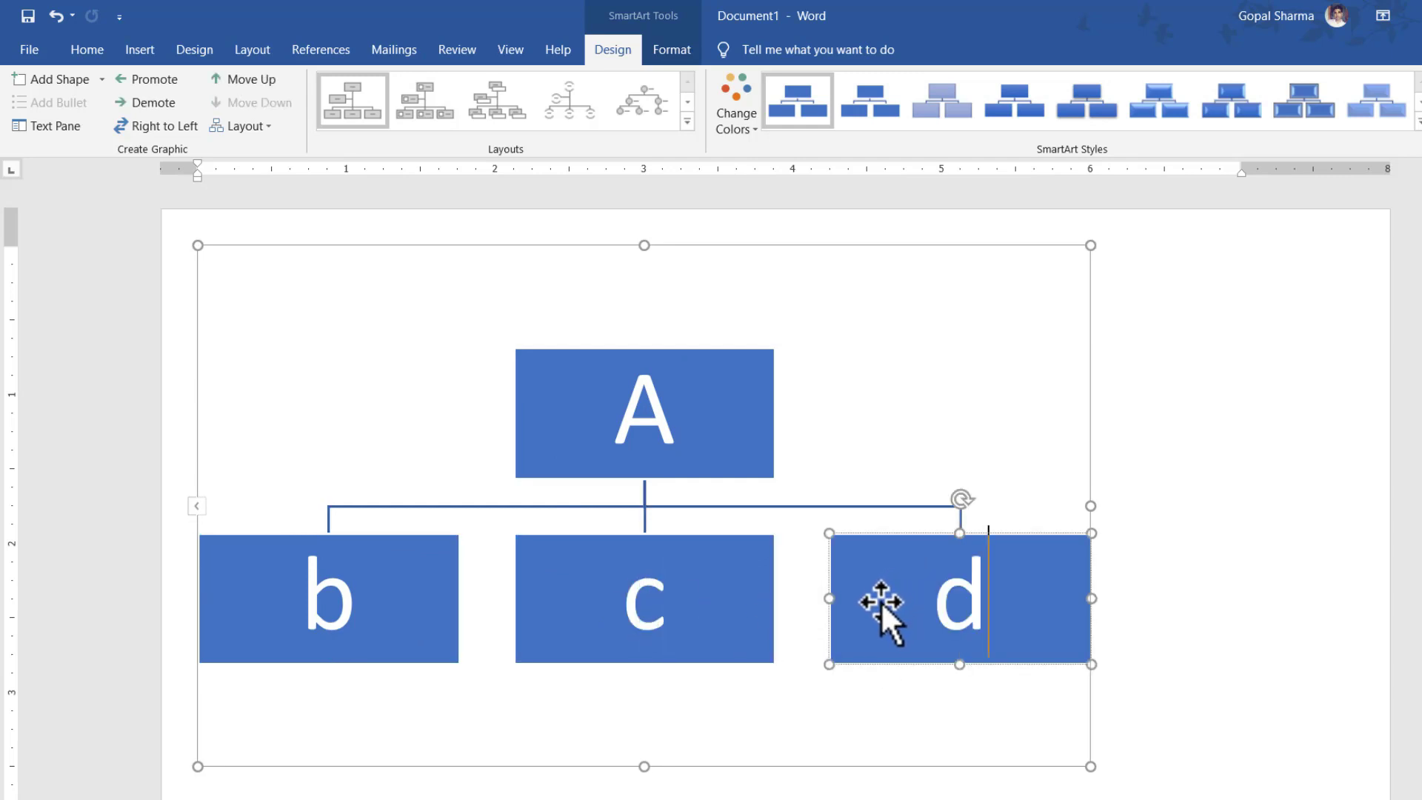
pyautogui.click(1092, 245)
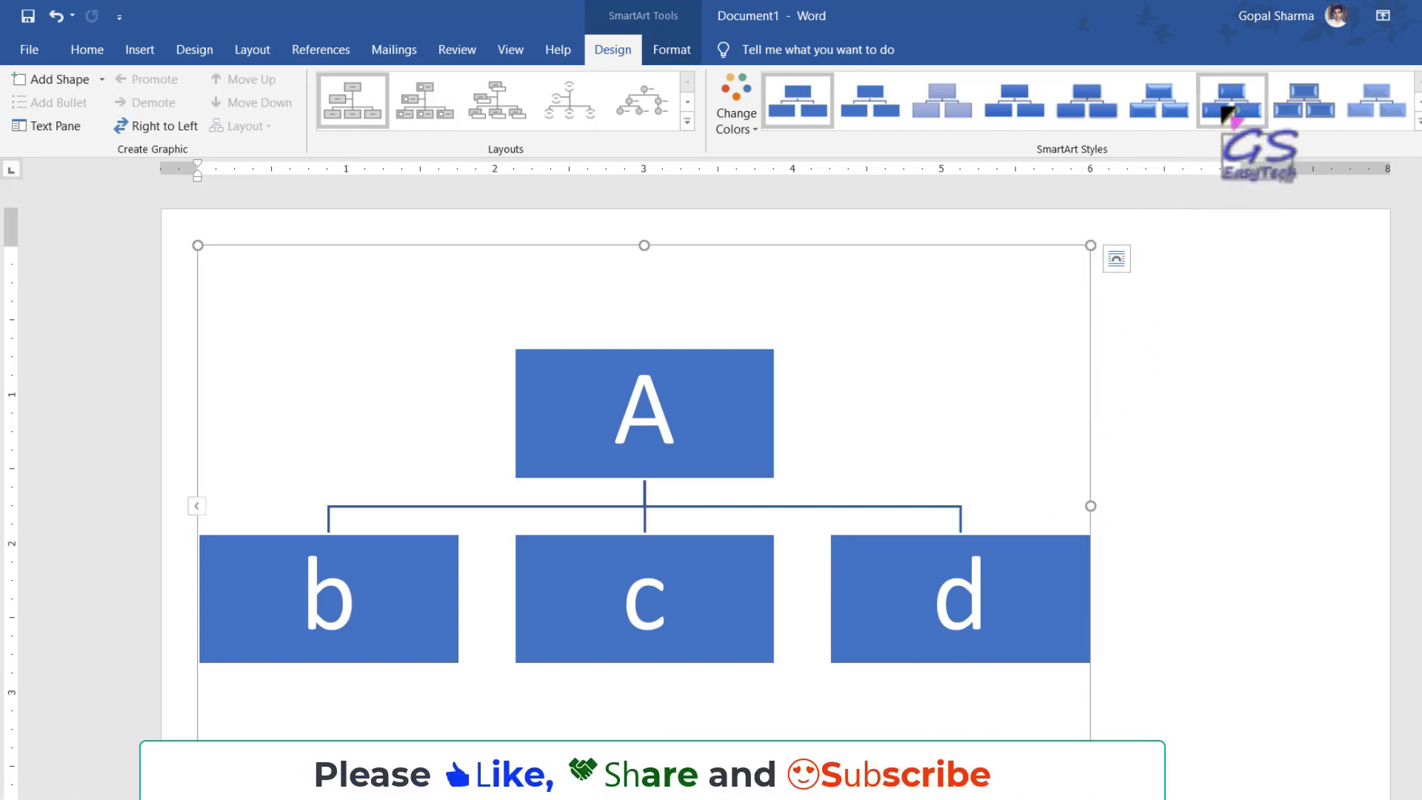
# - Apply a beveled 3D SmartArt style and the Colorful orange-and-yellow scheme to the org chart
pyautogui.click(1223, 111)
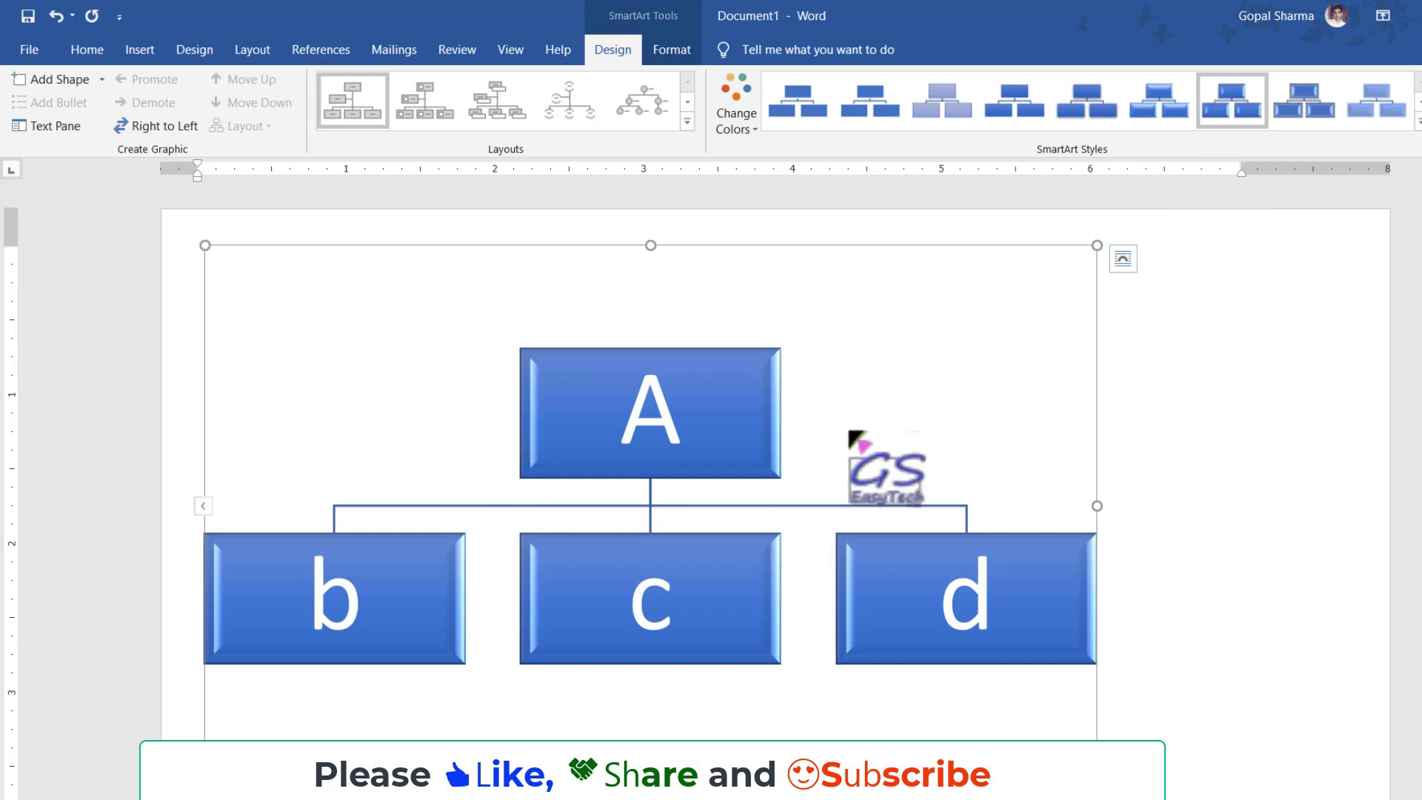
pyautogui.click(737, 118)
pyautogui.click(912, 284)
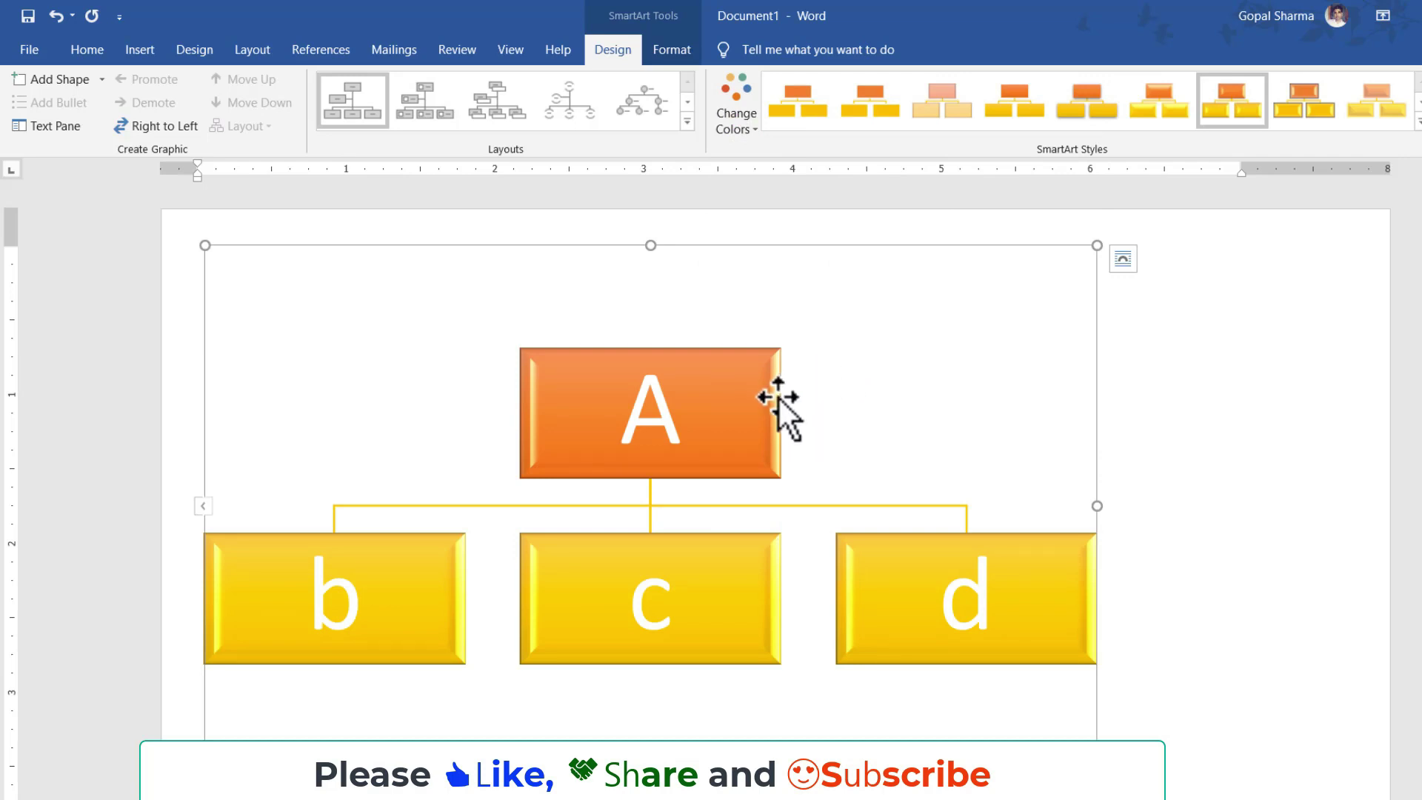
pyautogui.click(687, 121)
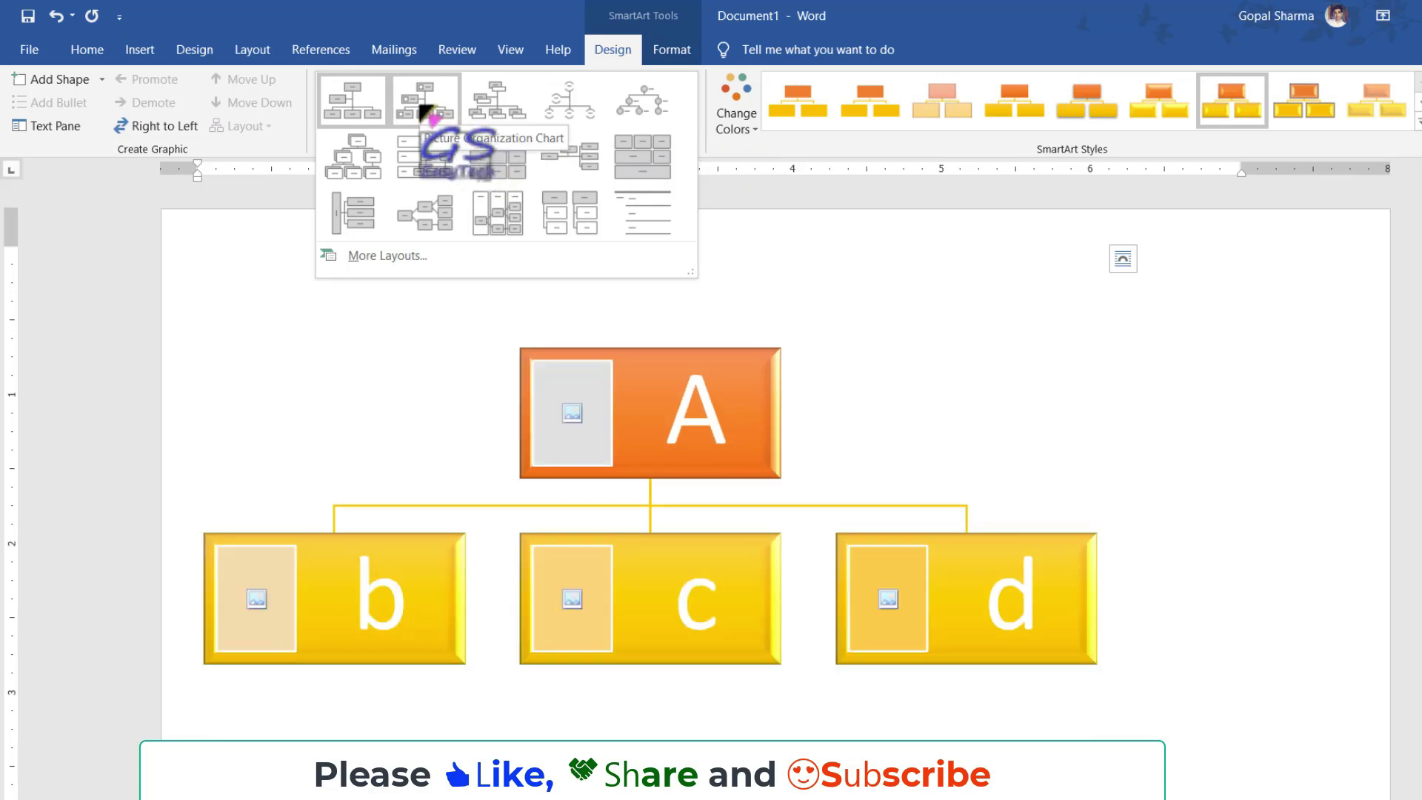
# - Switch to the Picture Organization Chart layout and insert the lion photo into box A
pyautogui.click(427, 113)
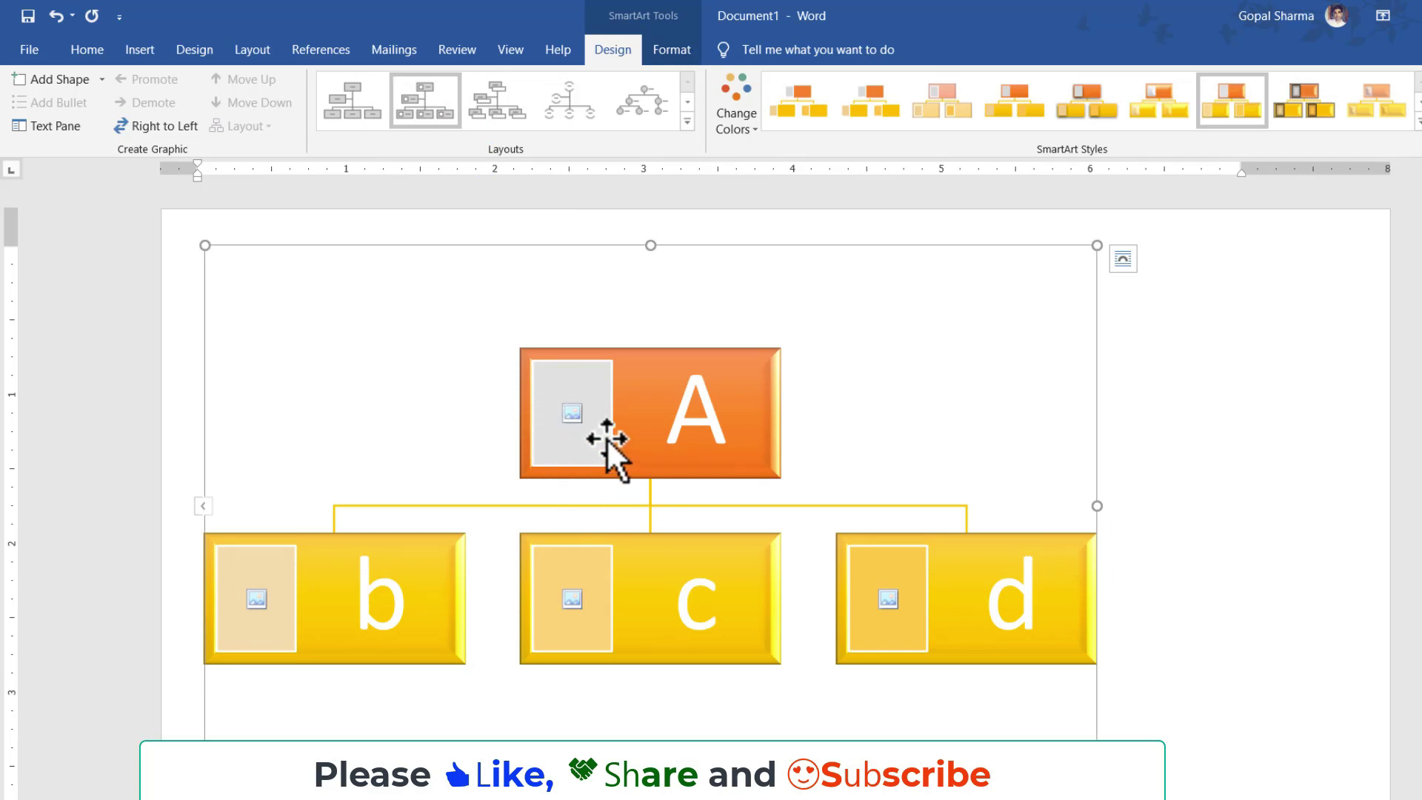
pyautogui.click(572, 429)
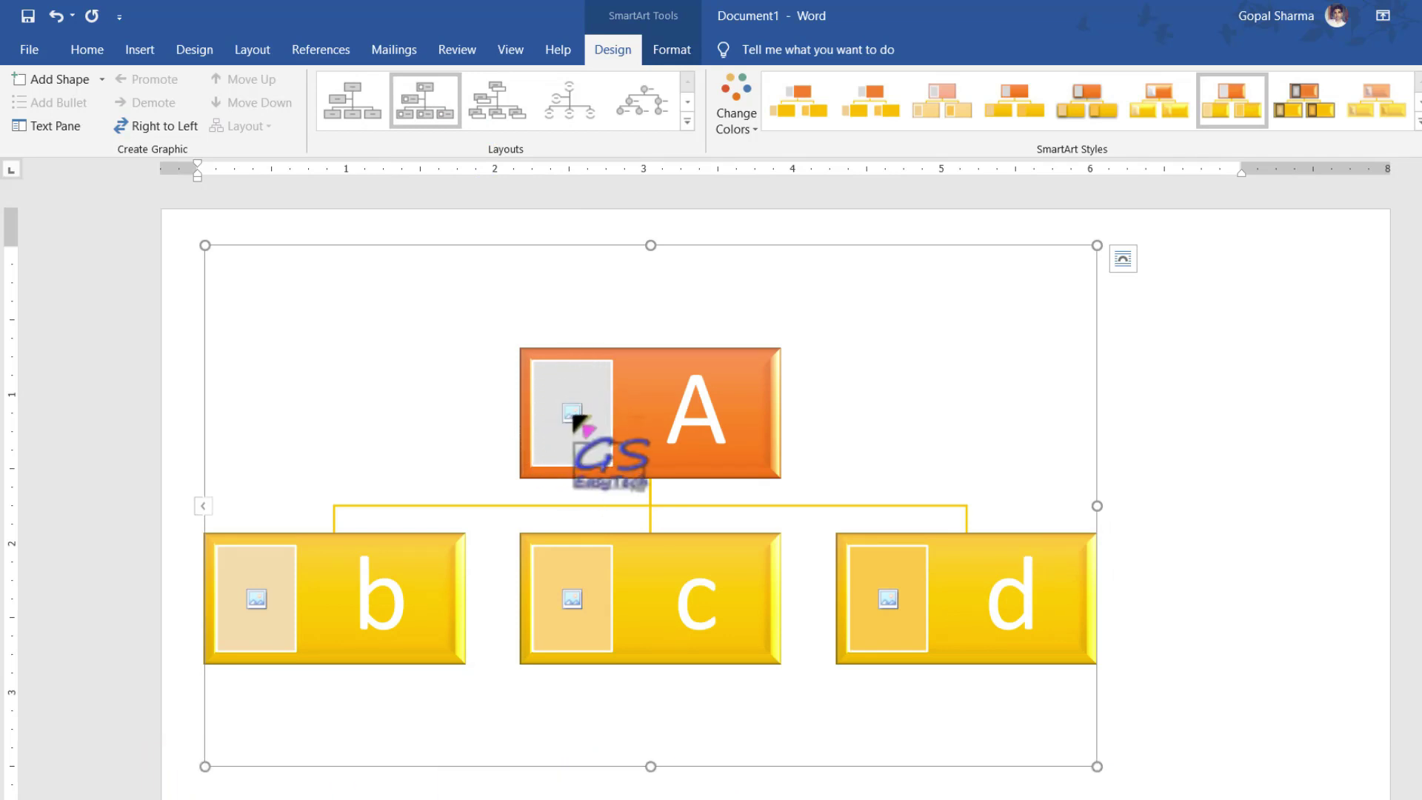
pyautogui.click(557, 394)
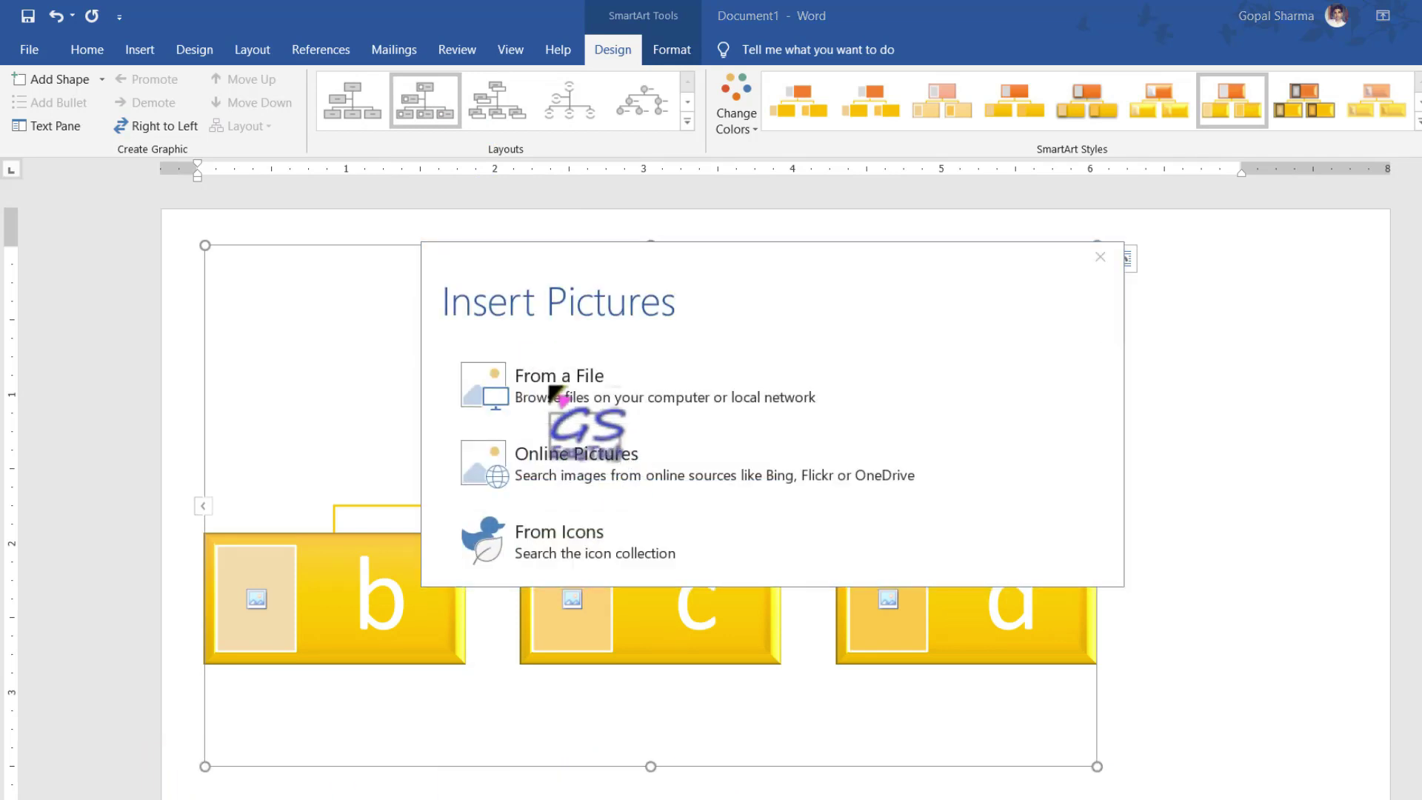
pyautogui.scroll(-5, 356, 333)
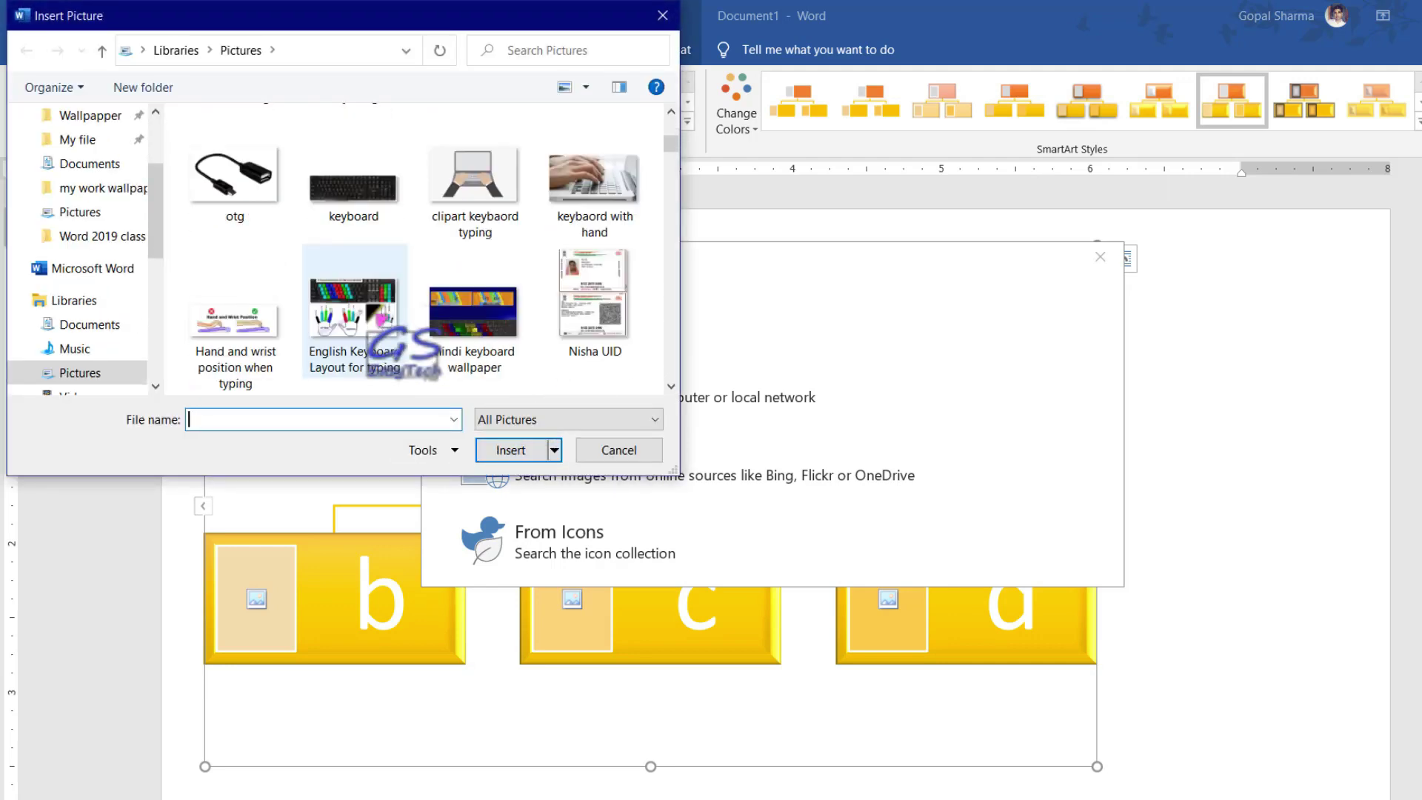
pyautogui.scroll(-3, 371, 329)
pyautogui.scroll(-3, 355, 334)
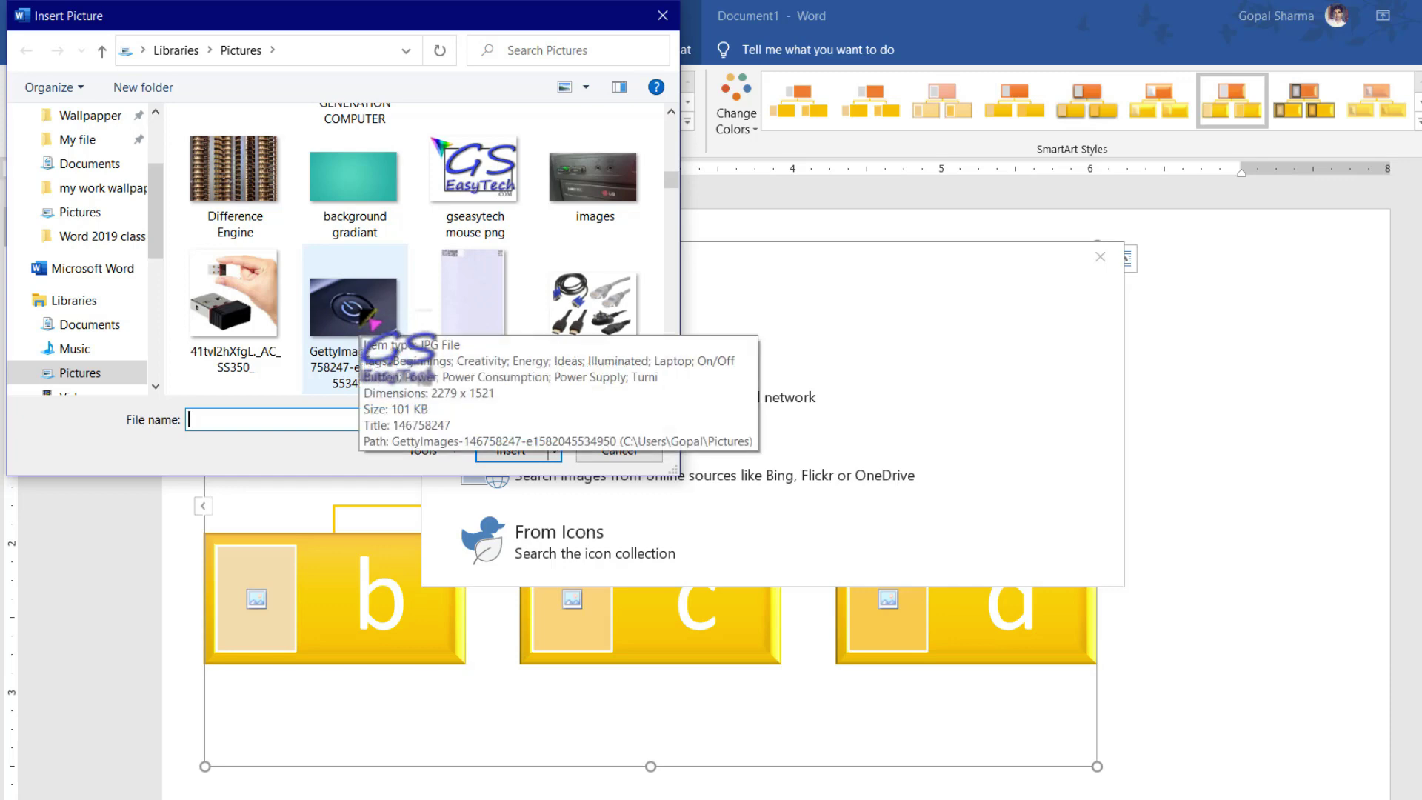
pyautogui.scroll(-3, 366, 333)
pyautogui.click(472, 305)
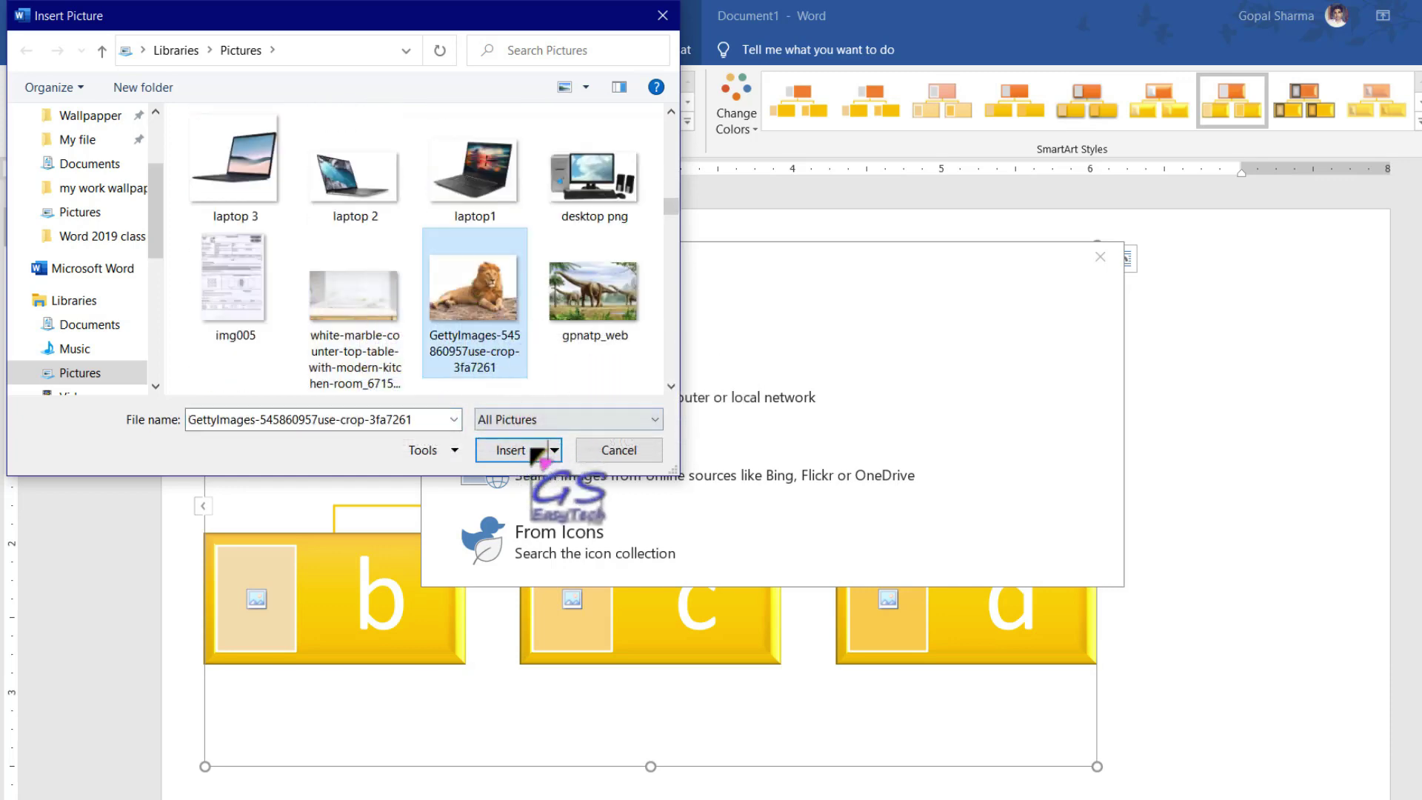
pyautogui.click(511, 449)
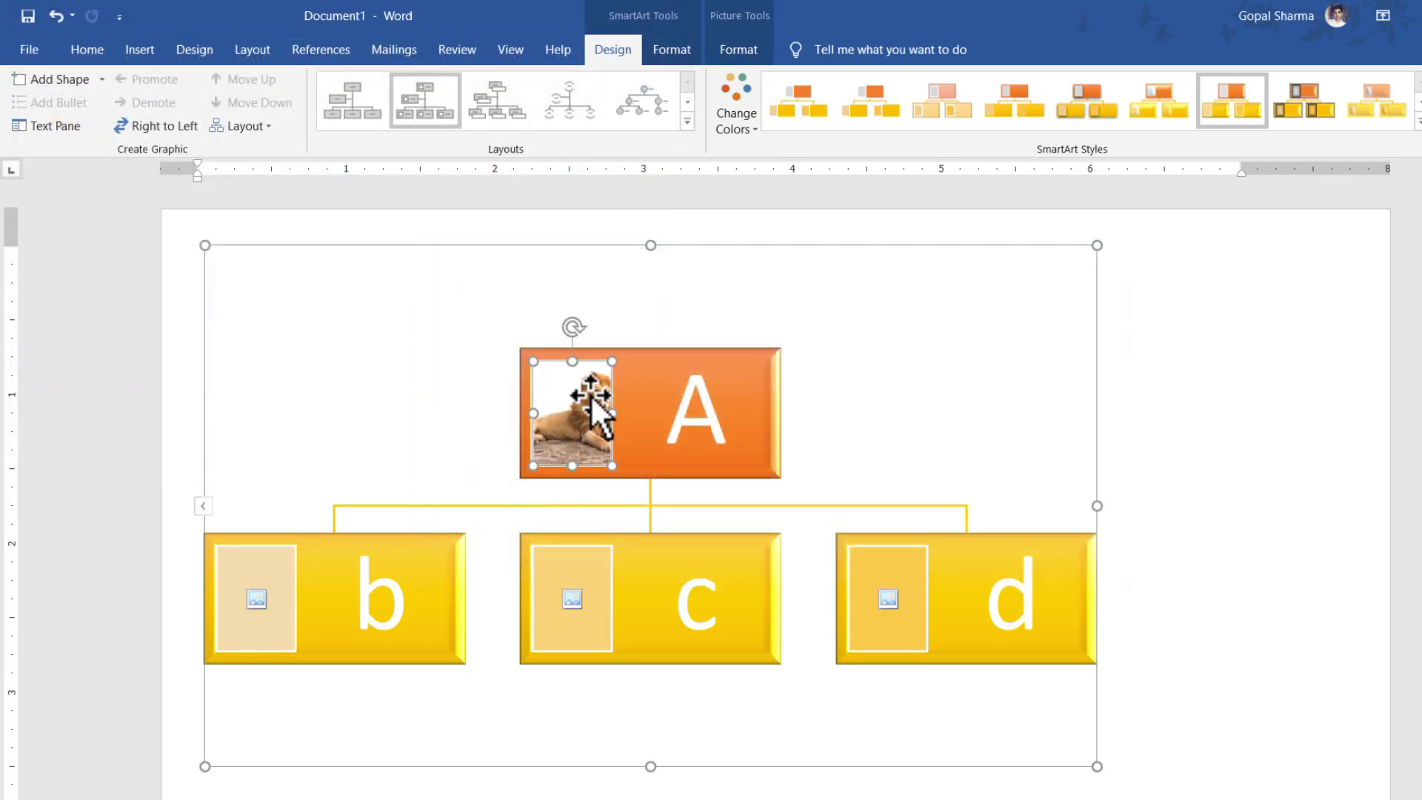
# - Insert the power cable photo into box b
pyautogui.click(256, 598)
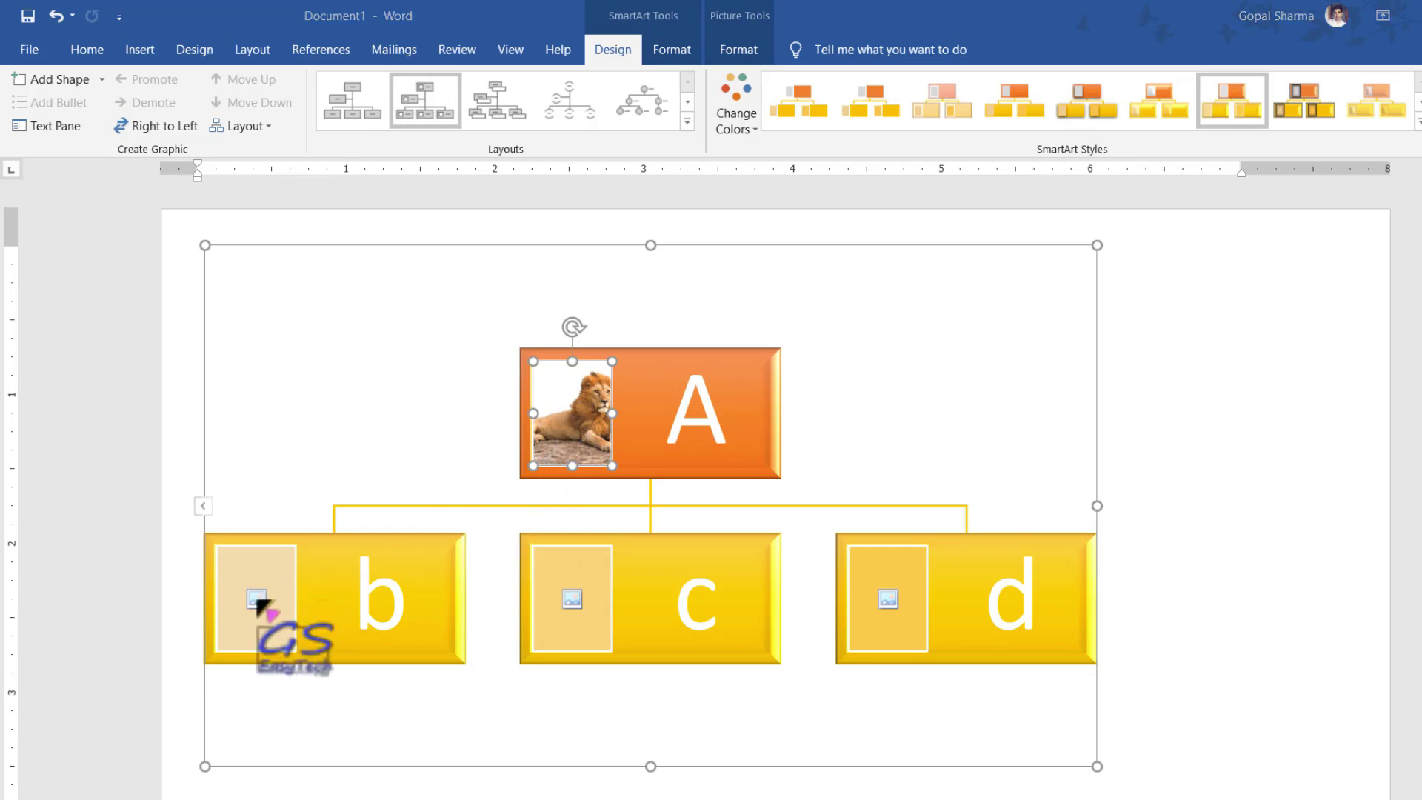
pyautogui.click(564, 403)
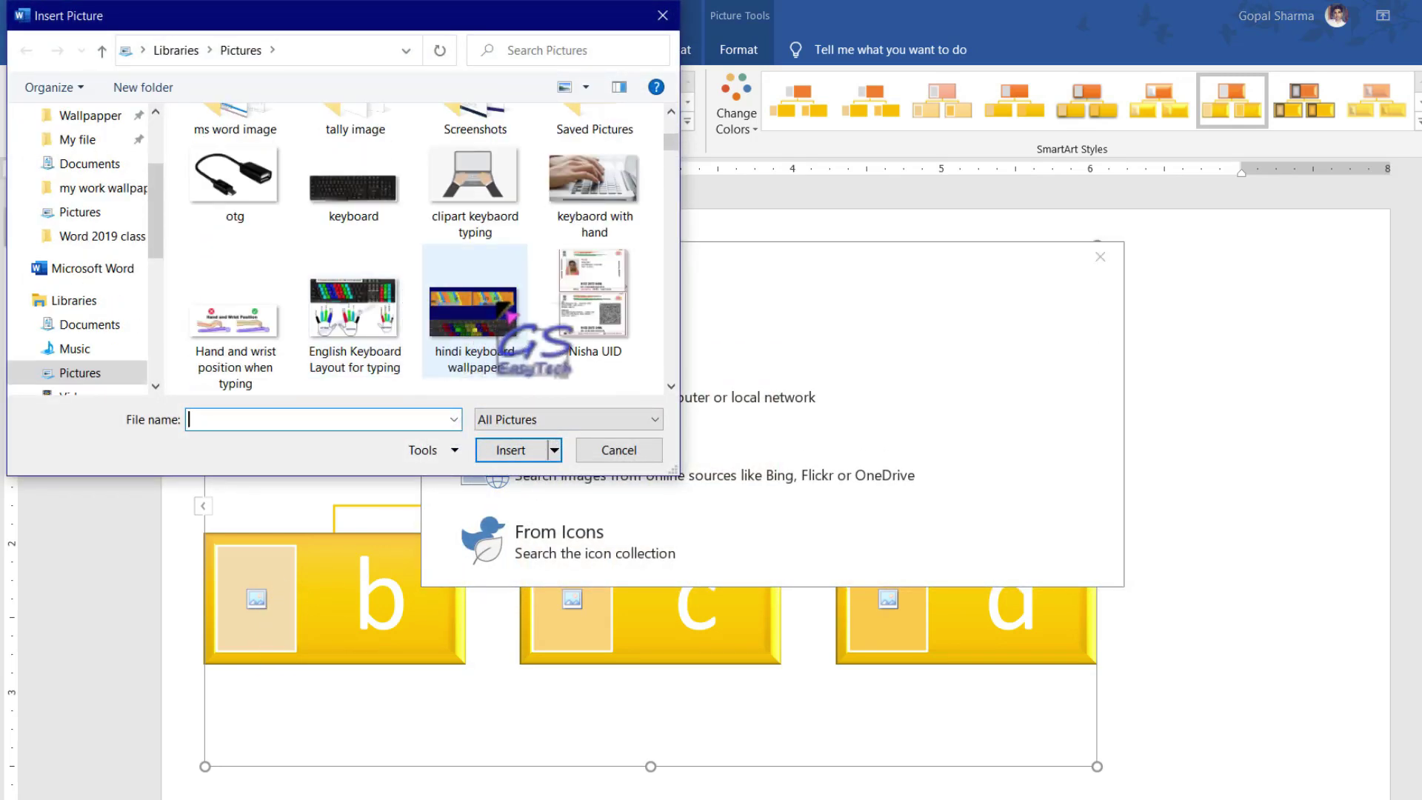
pyautogui.scroll(-3, 474, 318)
pyautogui.scroll(-3, 474, 319)
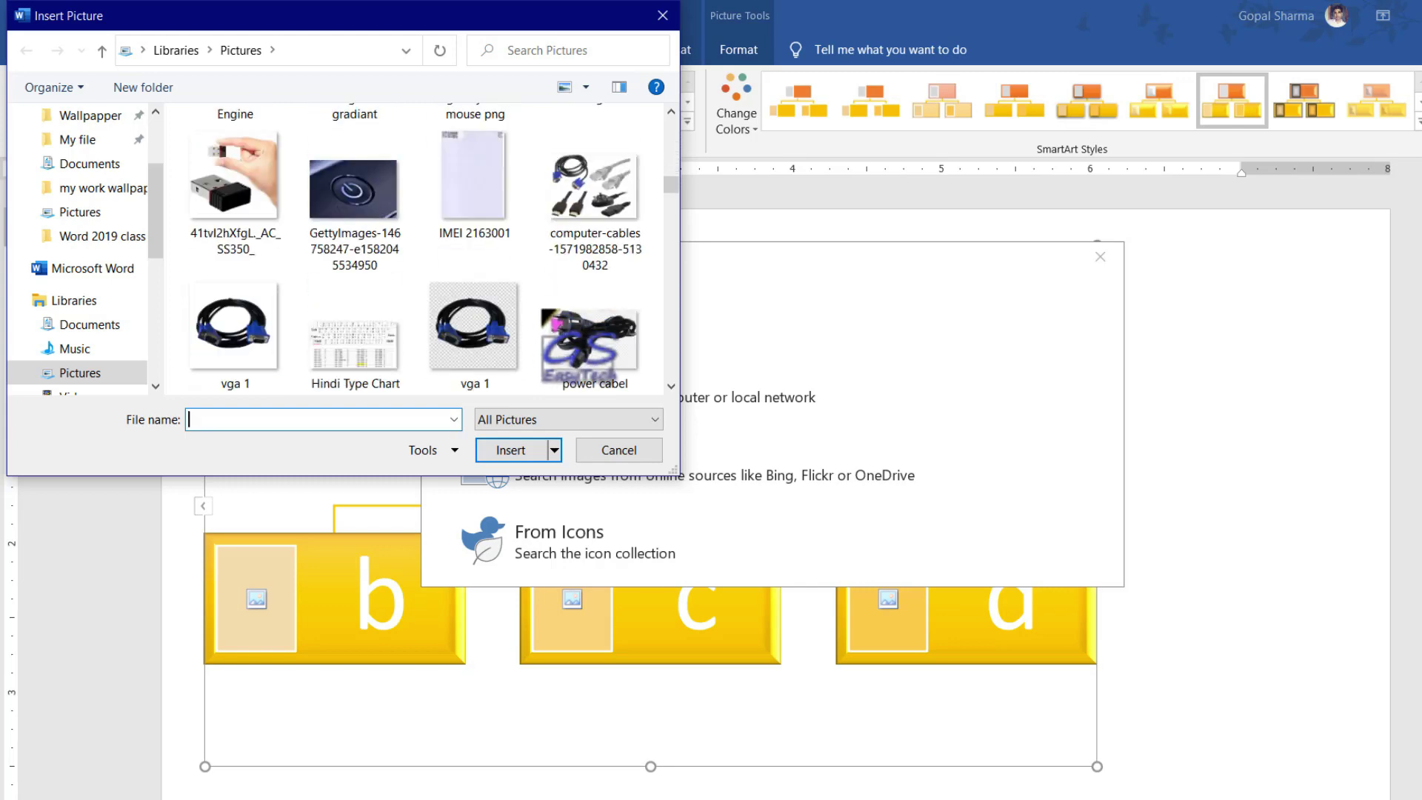
pyautogui.click(585, 326)
pyautogui.click(535, 448)
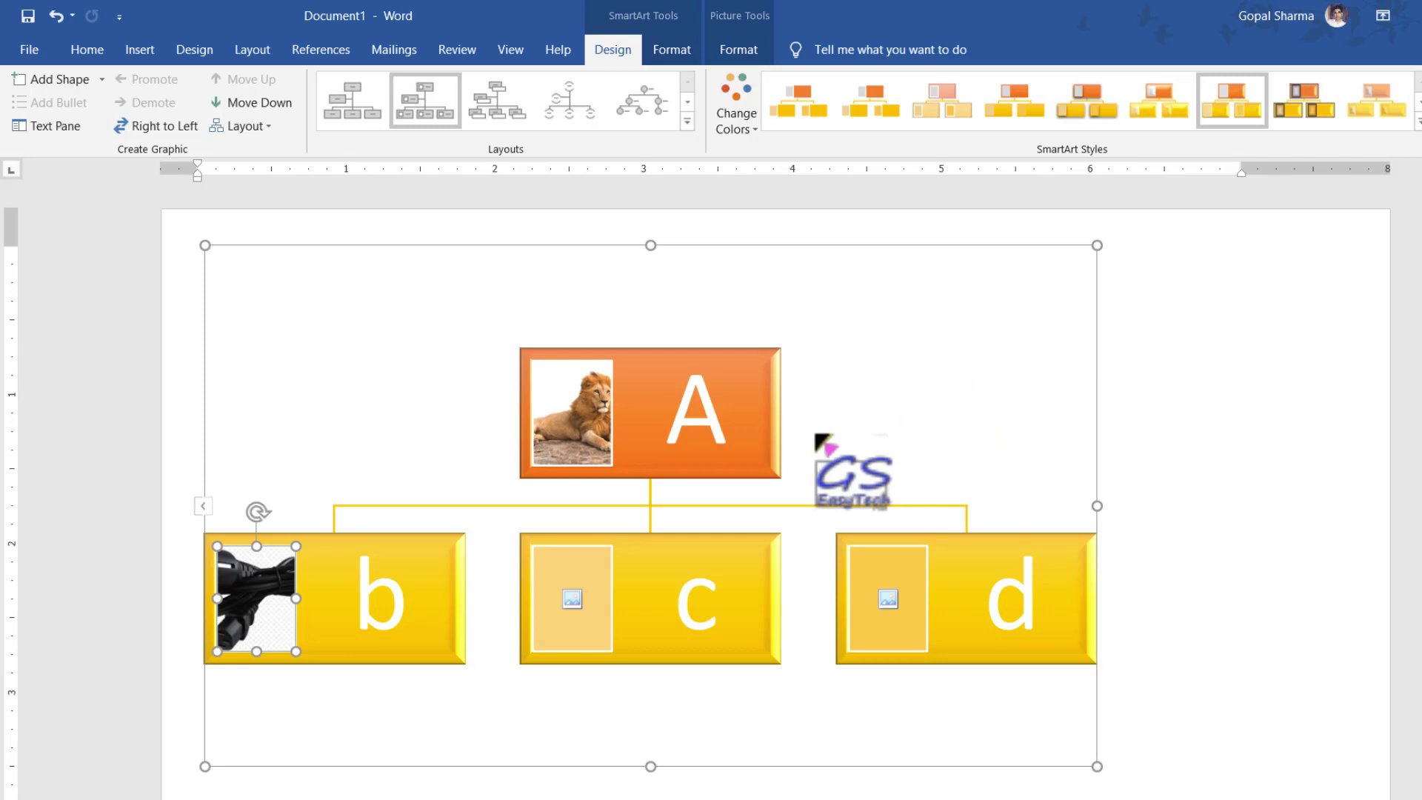
# - Give box A the Moderate Effect - Blue, Accent 5 style and a shadowed 3D preset
pyautogui.click(767, 392)
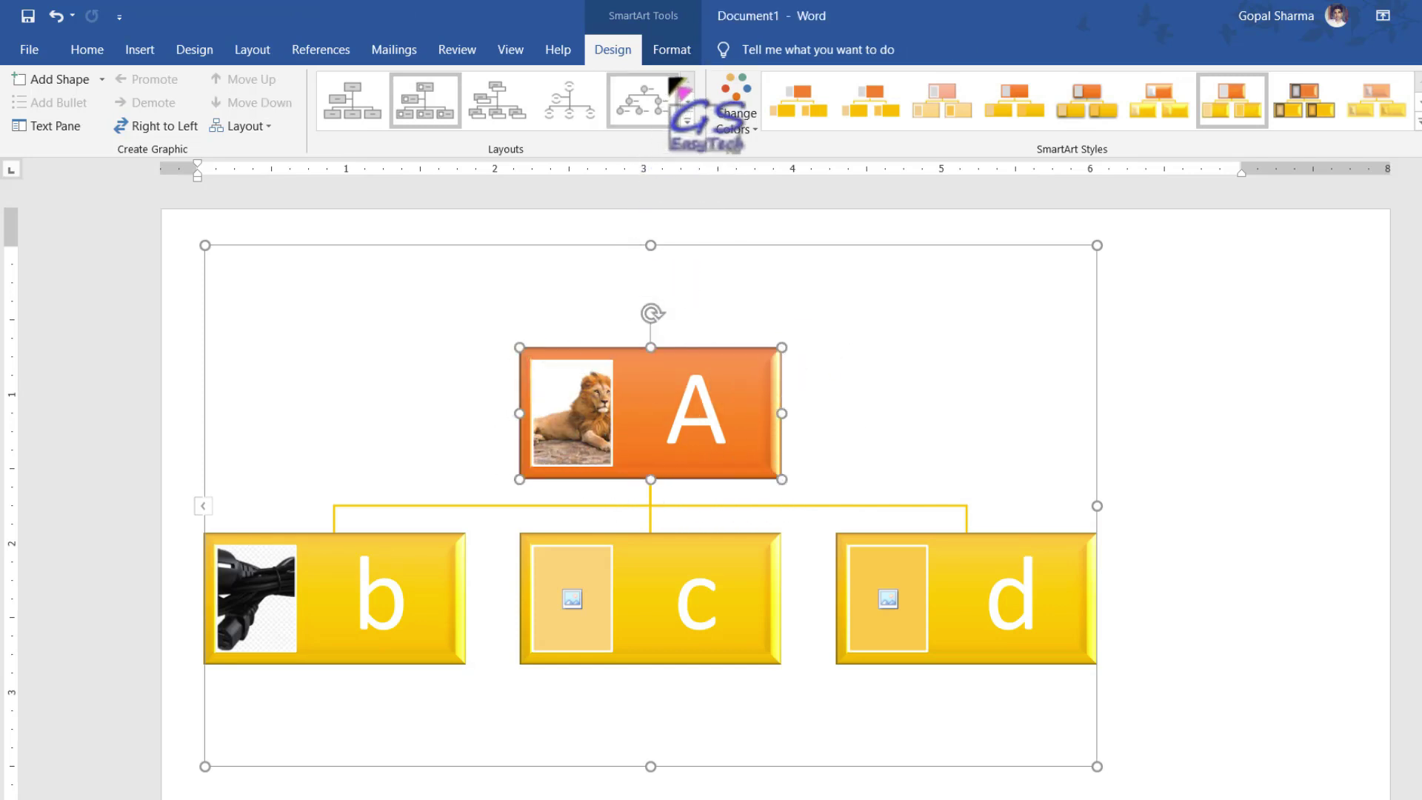
pyautogui.click(676, 57)
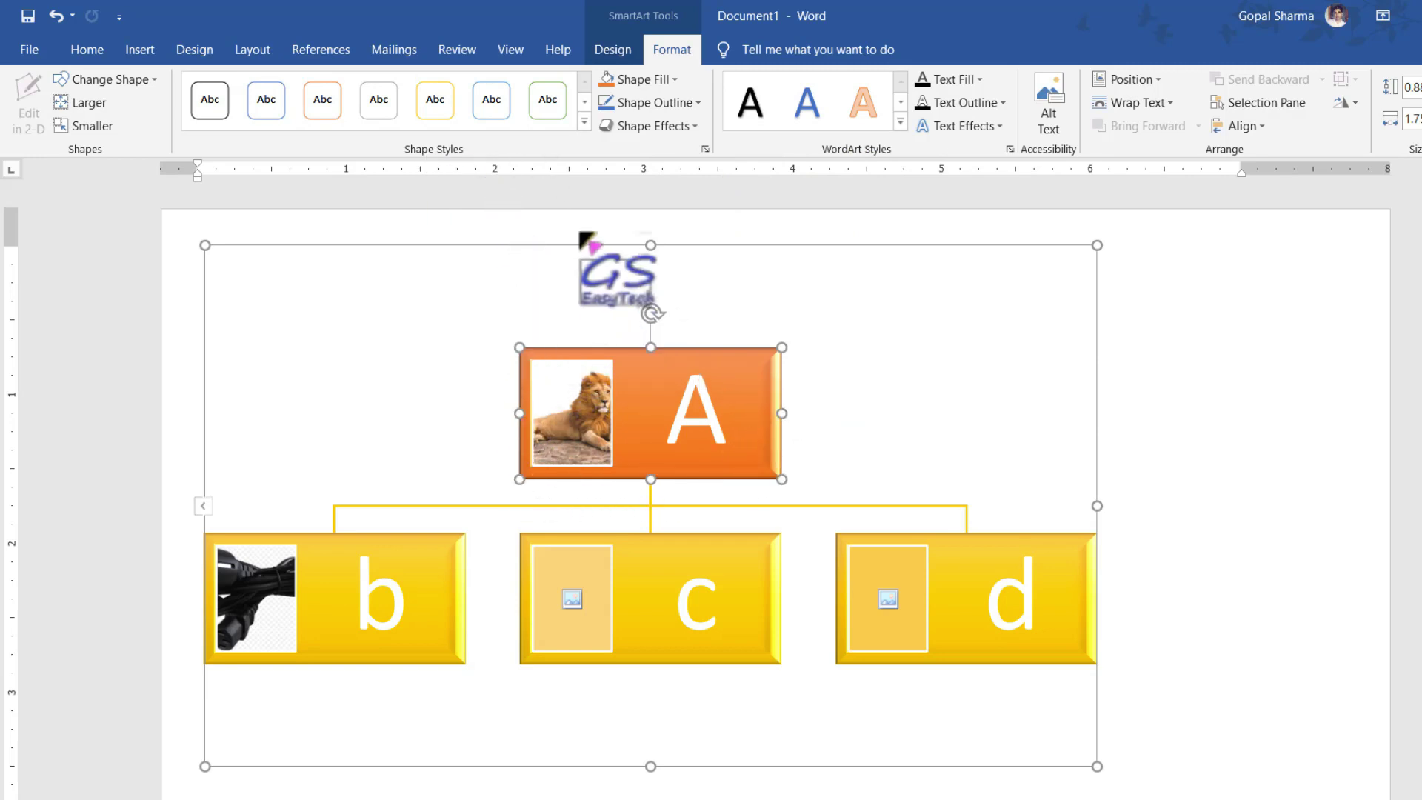
pyautogui.click(584, 122)
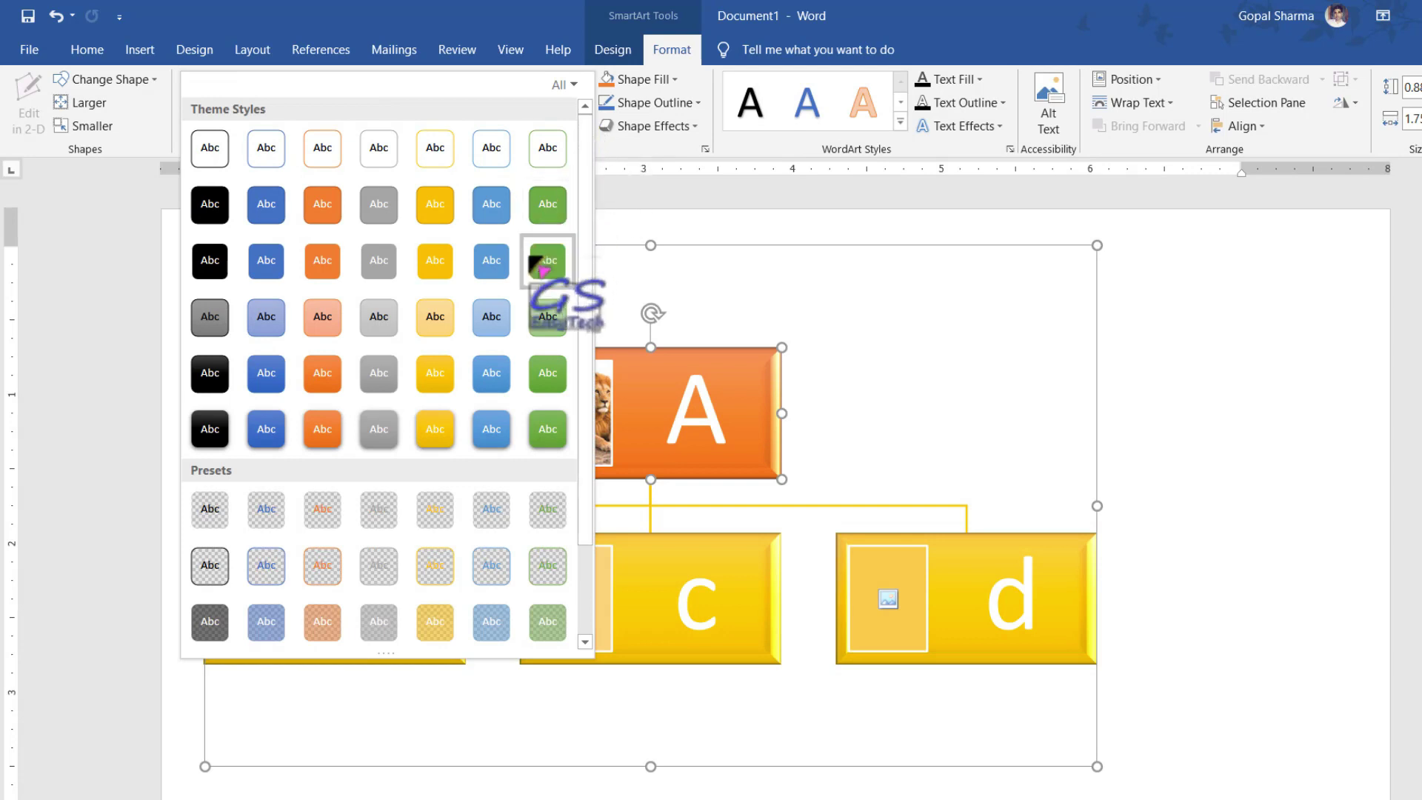
pyautogui.click(491, 385)
pyautogui.click(652, 126)
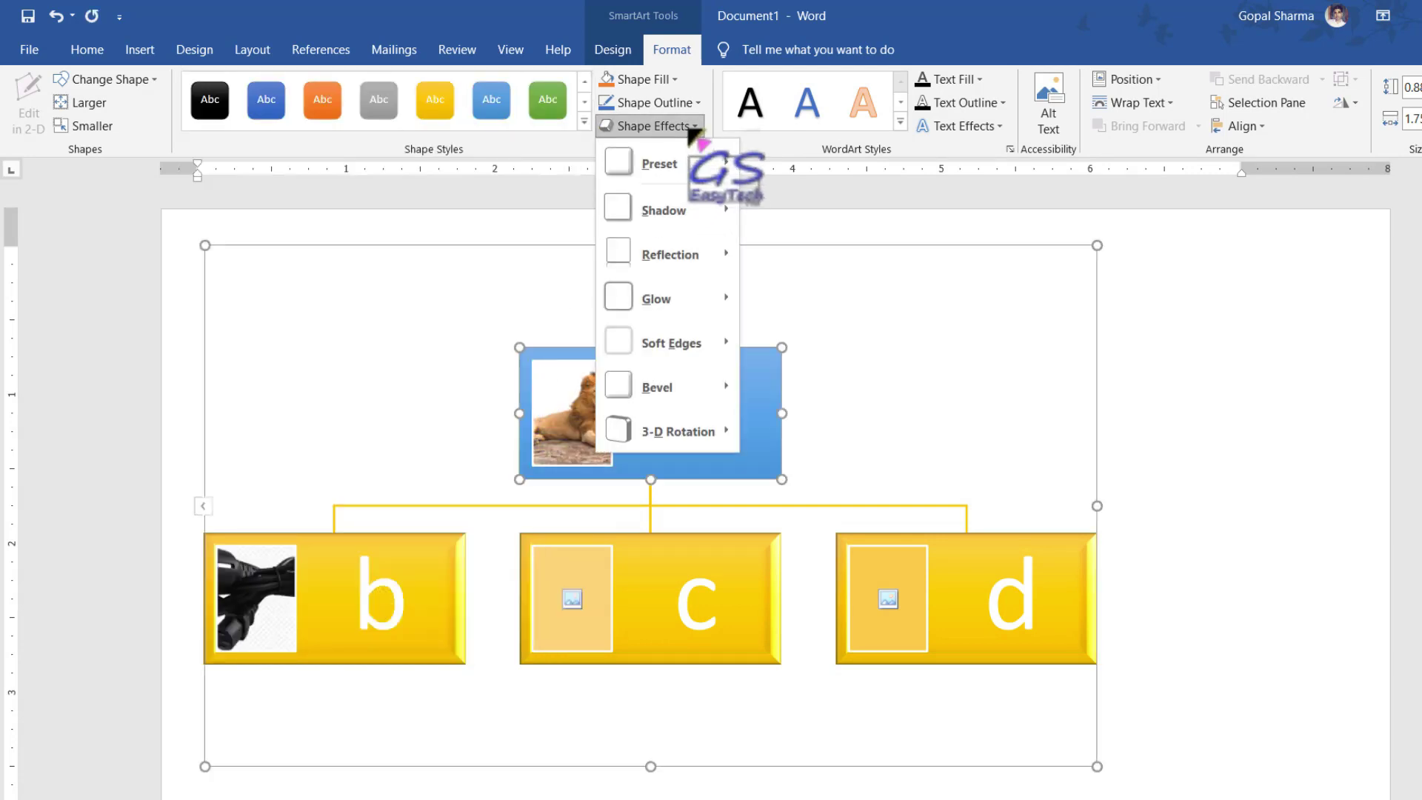
pyautogui.moveTo(660, 163)
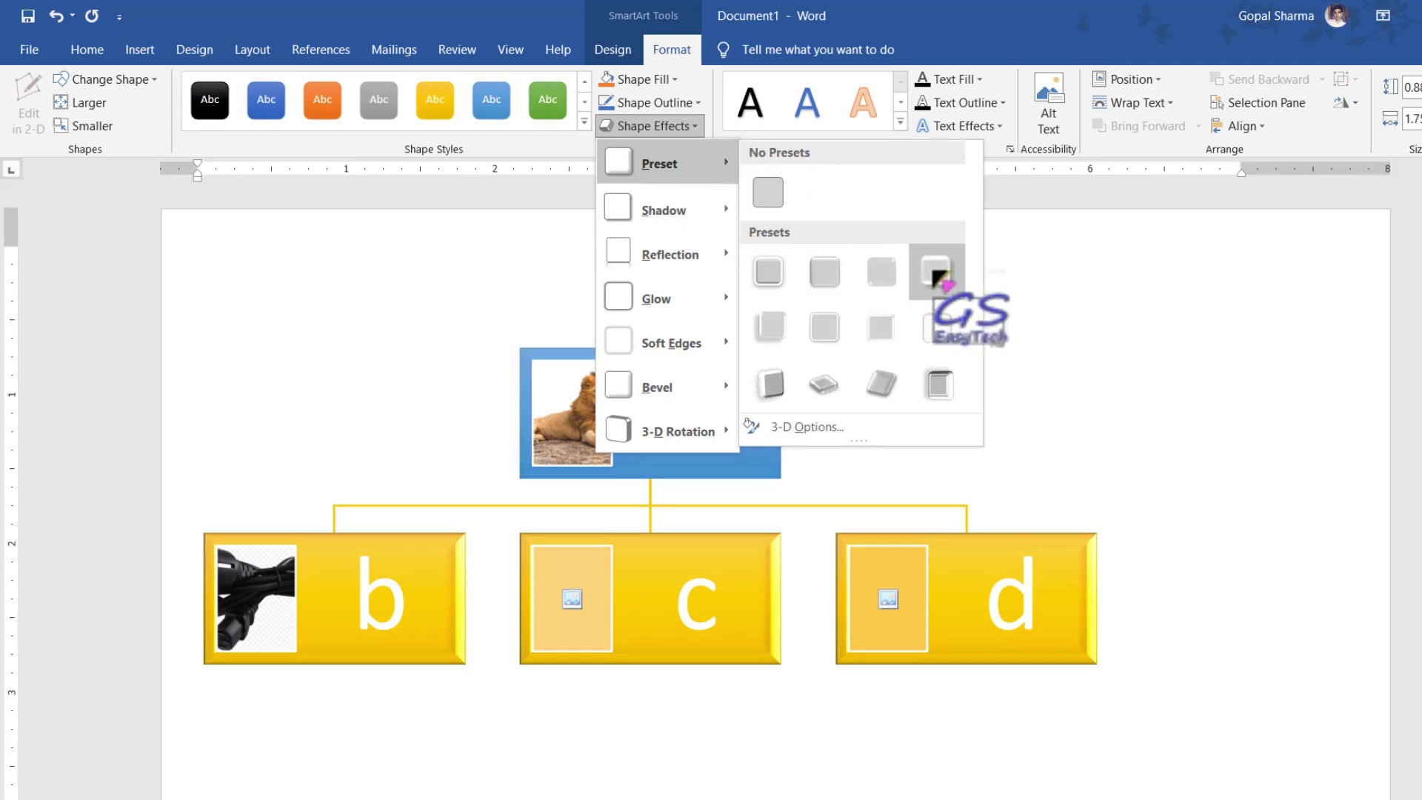
pyautogui.click(953, 272)
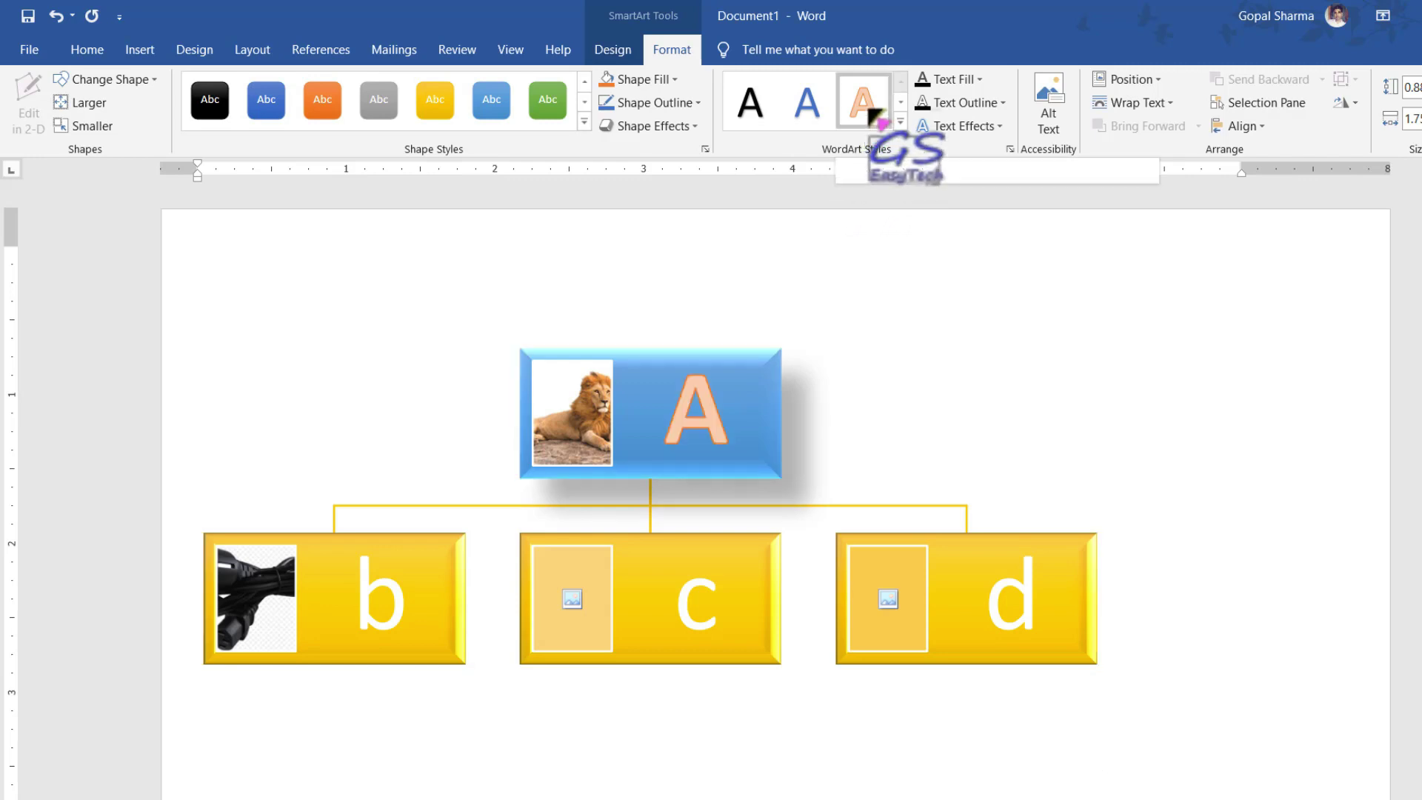
# - Apply the blue WordArt style to A, then to b, c and d; preview Soft Edges
pyautogui.click(809, 108)
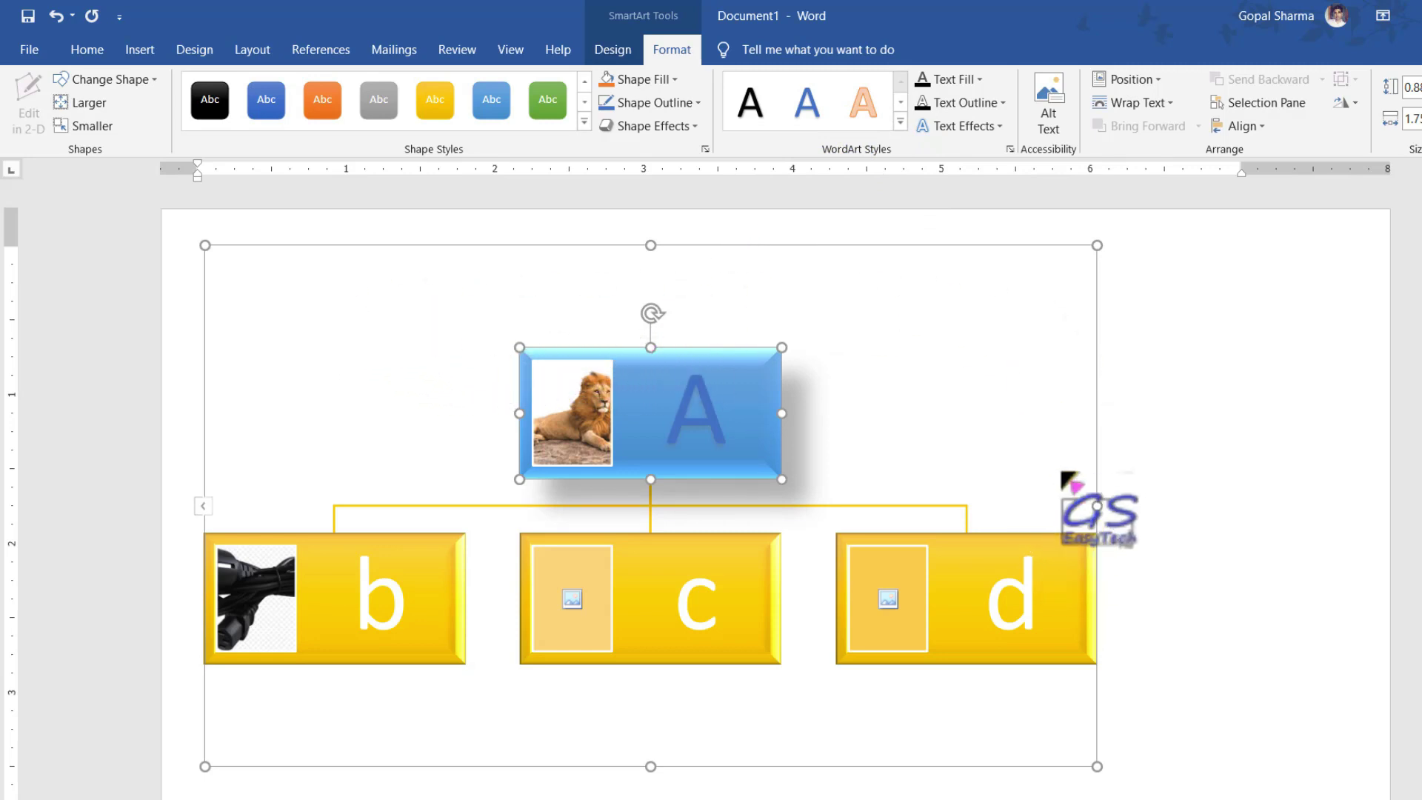
pyautogui.click(1101, 243)
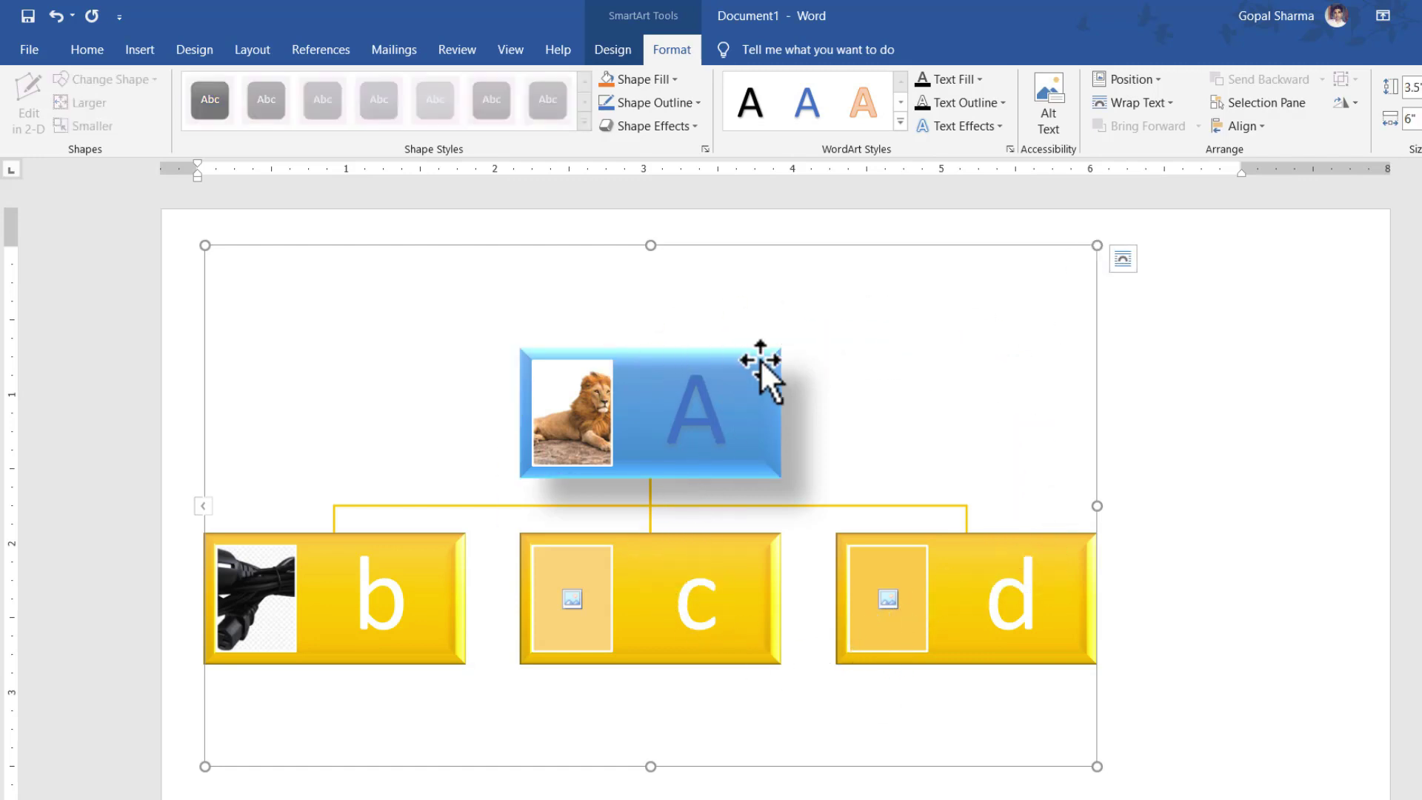
pyautogui.click(807, 104)
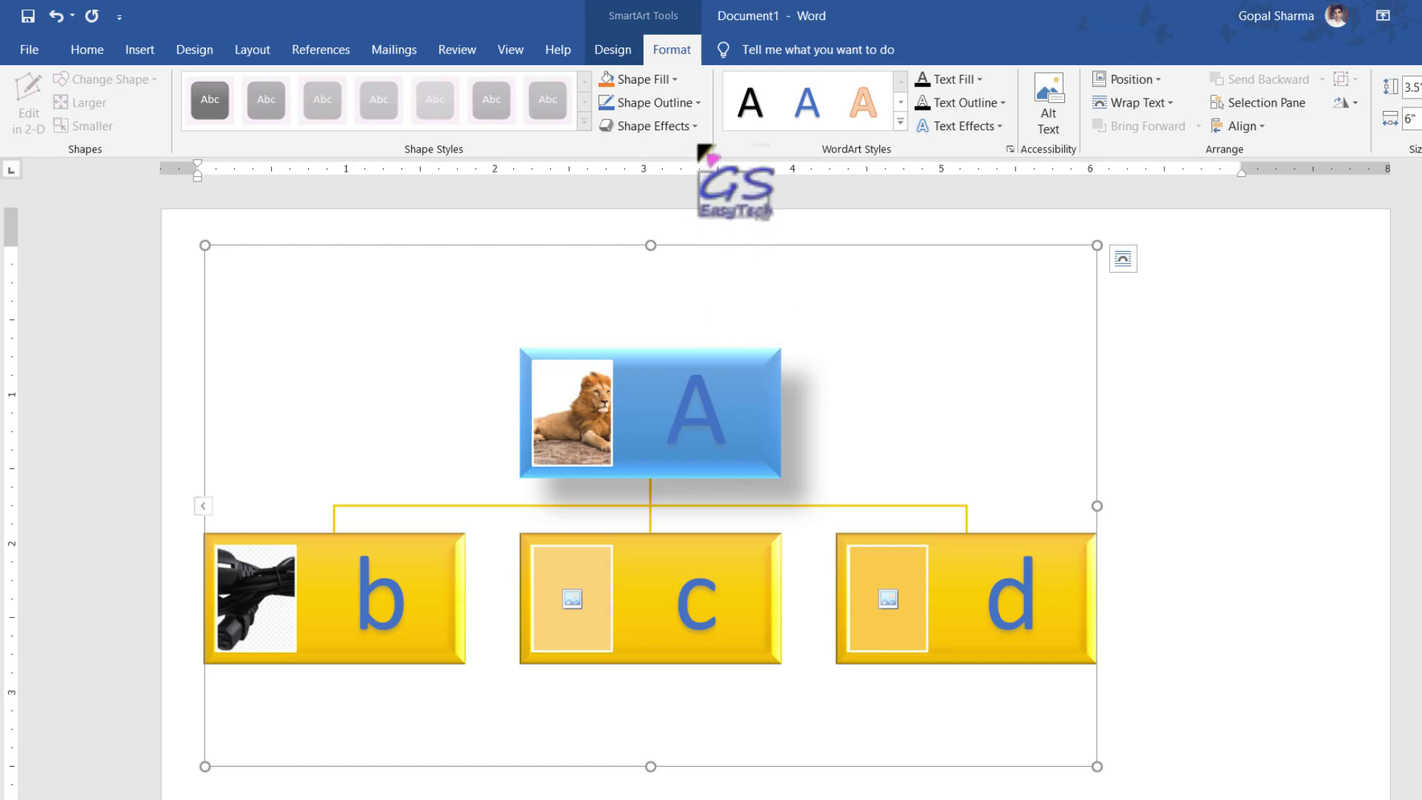
pyautogui.click(652, 126)
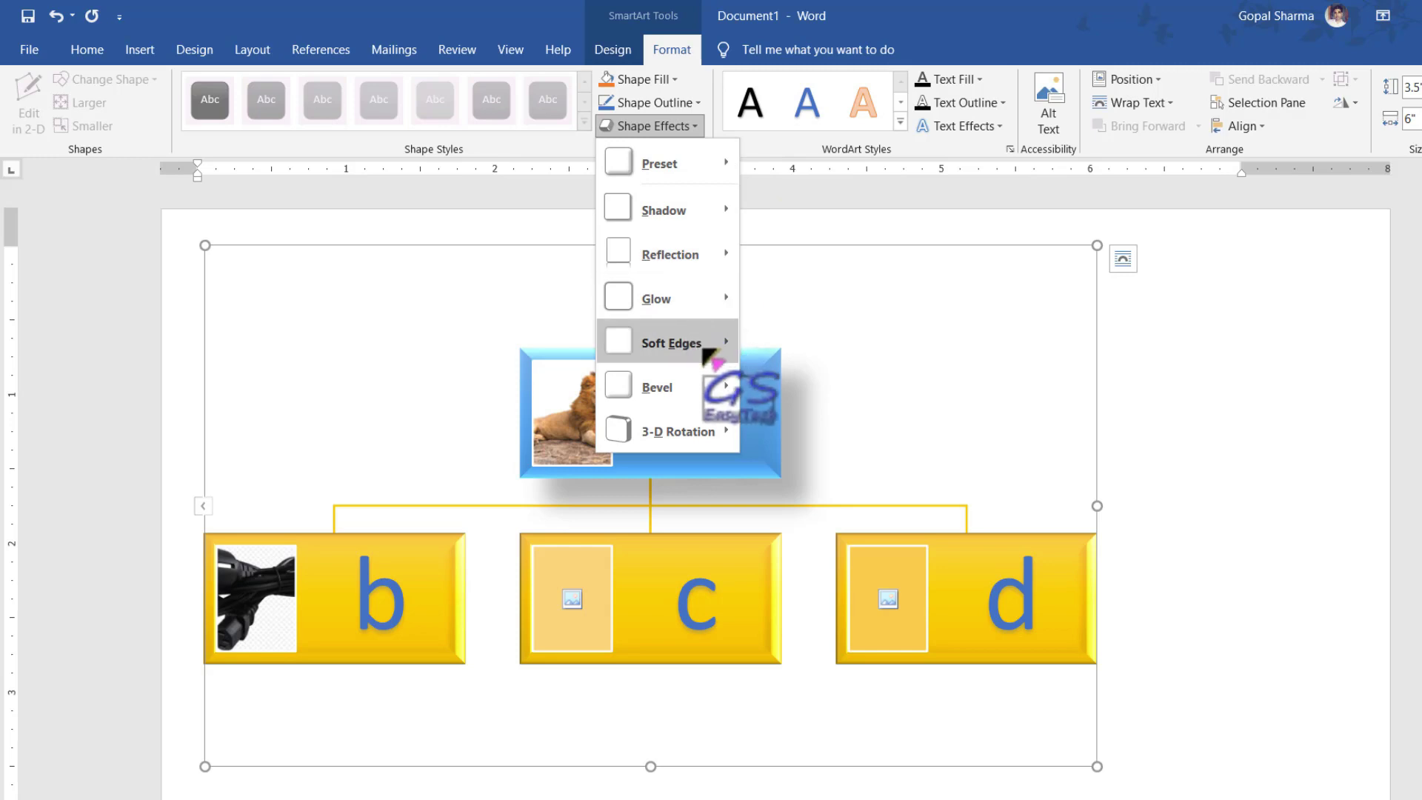
pyautogui.click(763, 378)
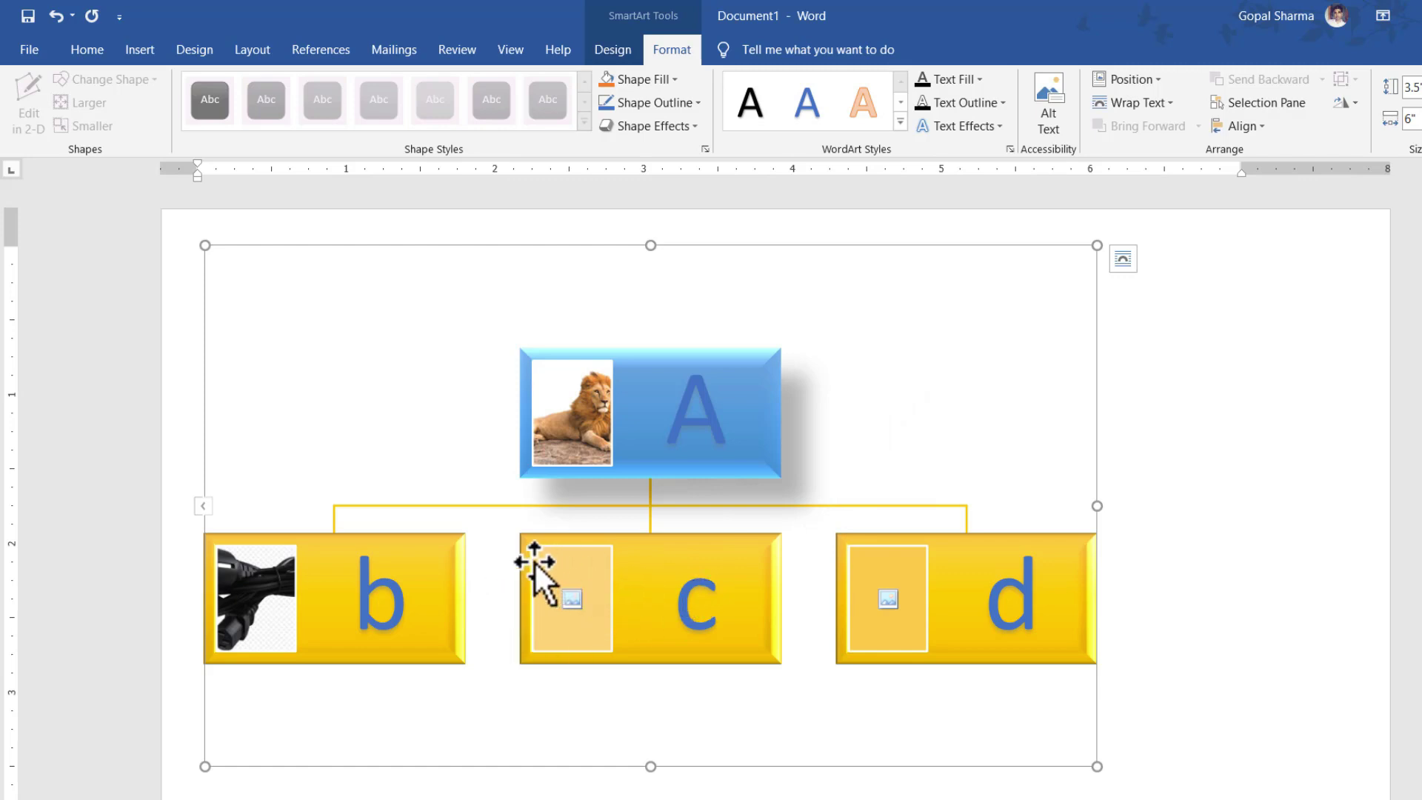
# - Select box b and add a new empty shape beneath it from SmartArt Design
pyautogui.click(458, 550)
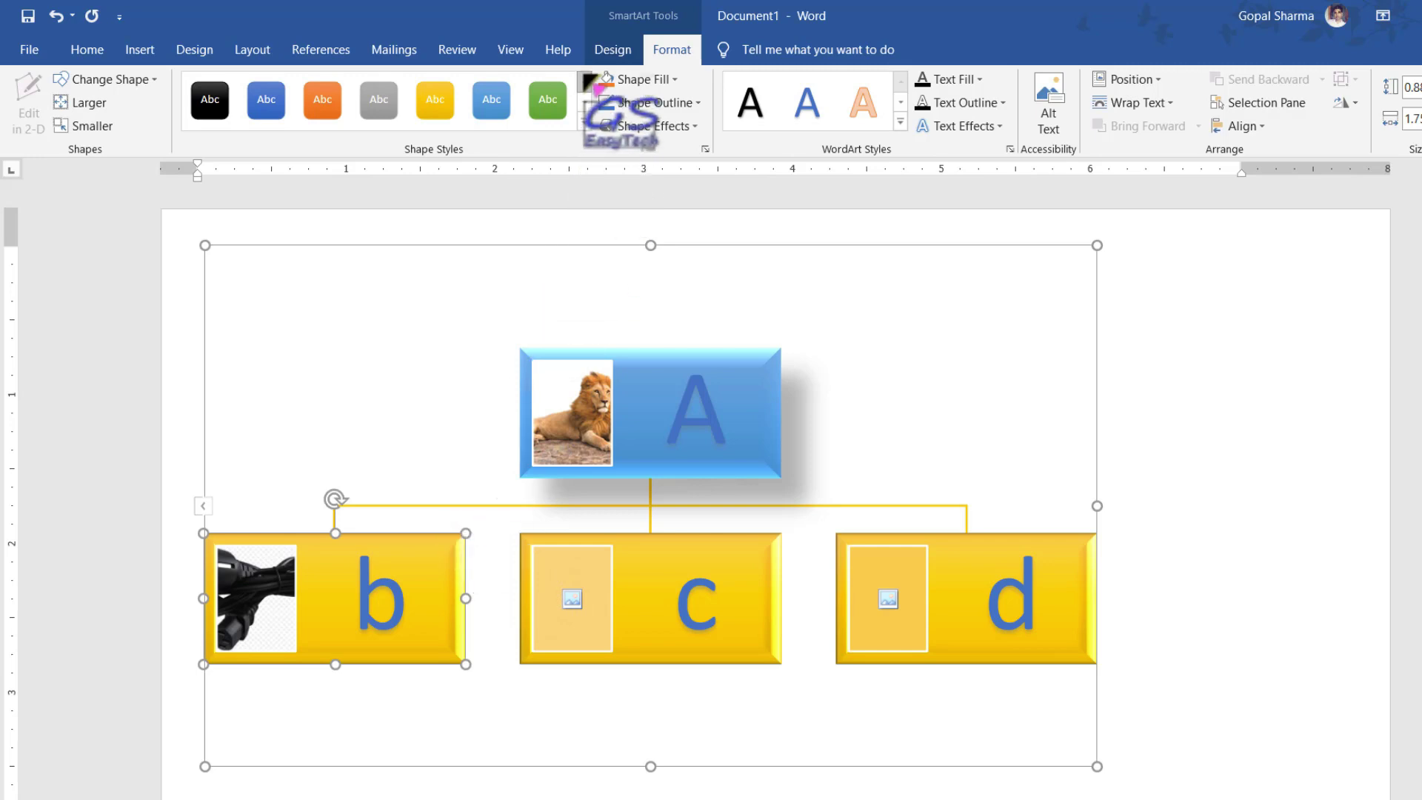
pyautogui.click(613, 50)
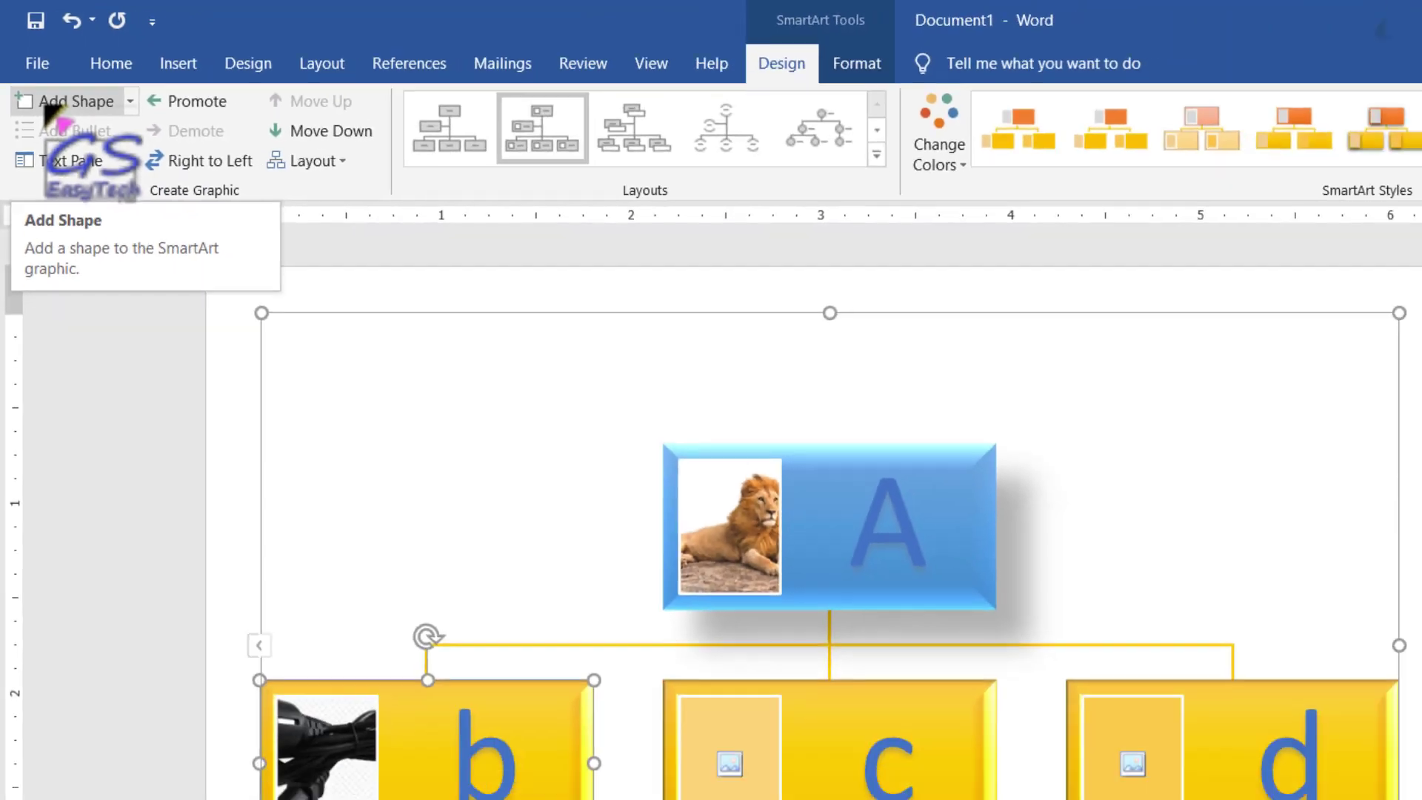
pyautogui.click(46, 108)
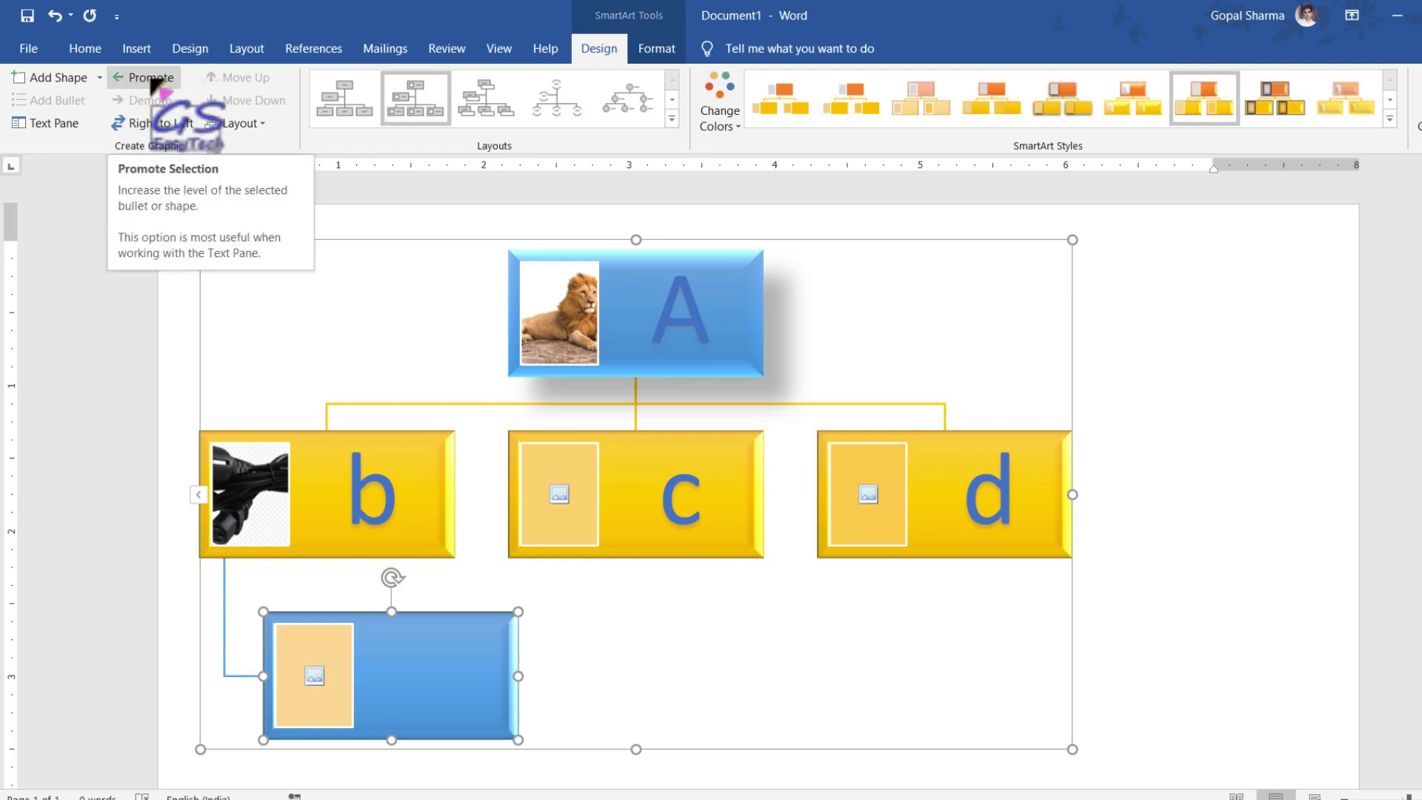
# - Promote the new empty box into the second row beside b, c and d
pyautogui.click(152, 79)
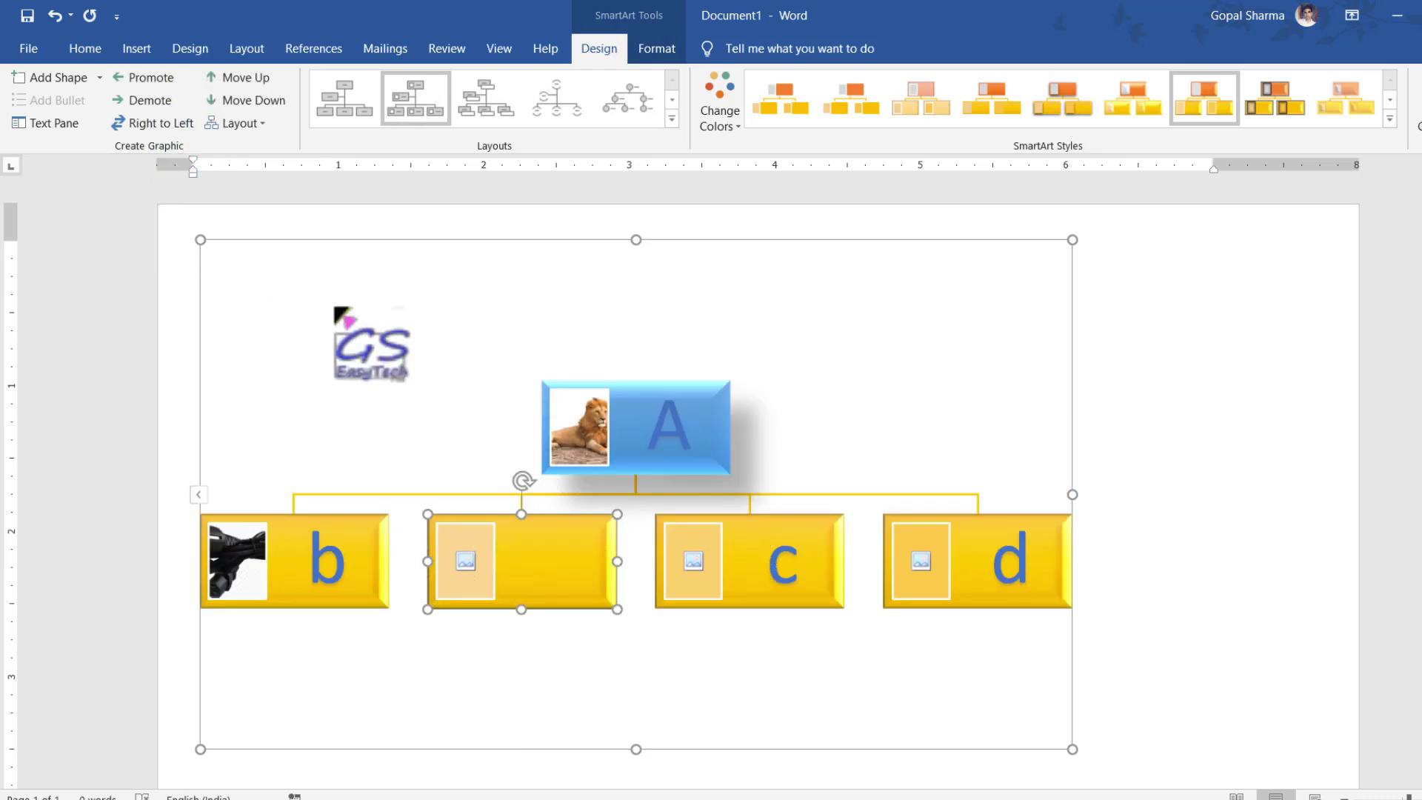
pyautogui.click(152, 101)
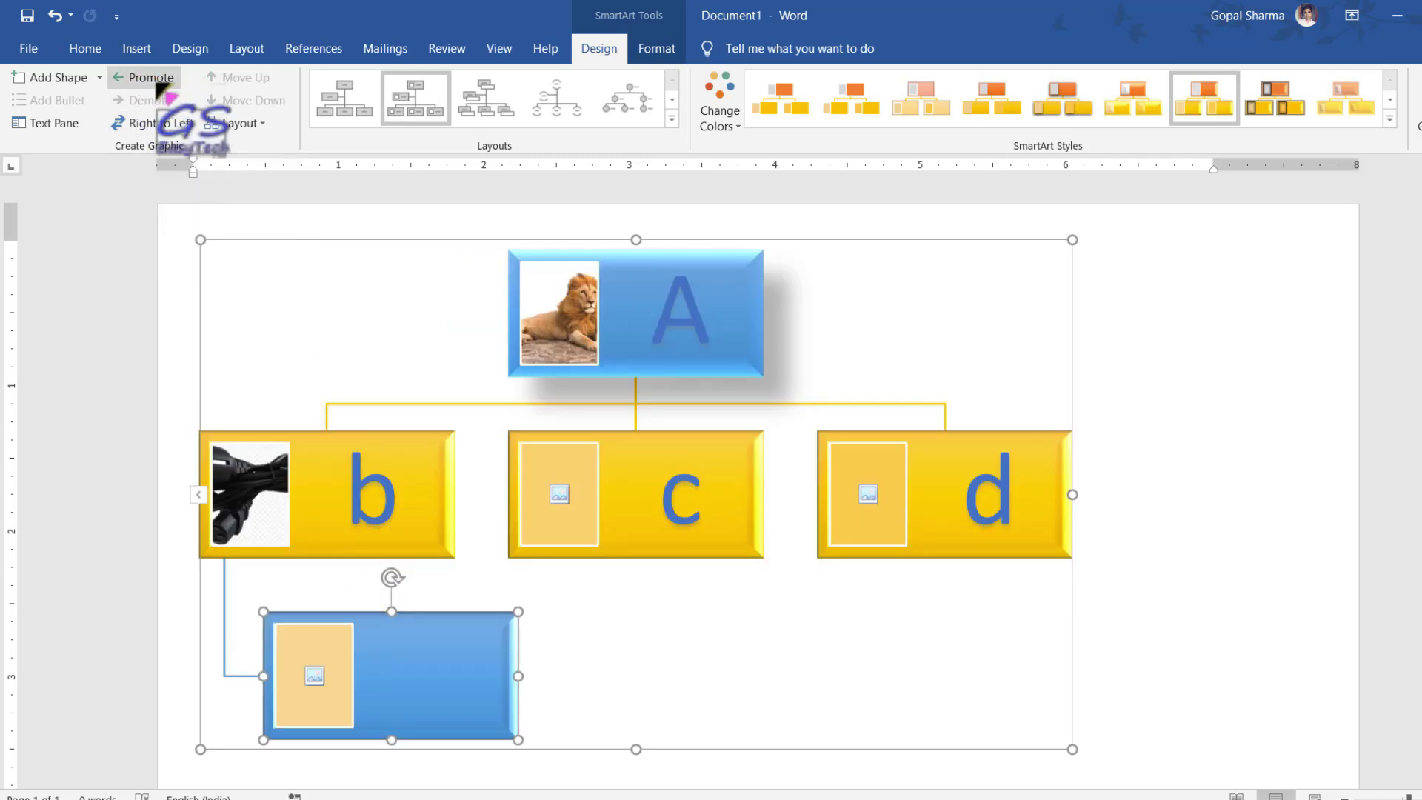
pyautogui.click(157, 83)
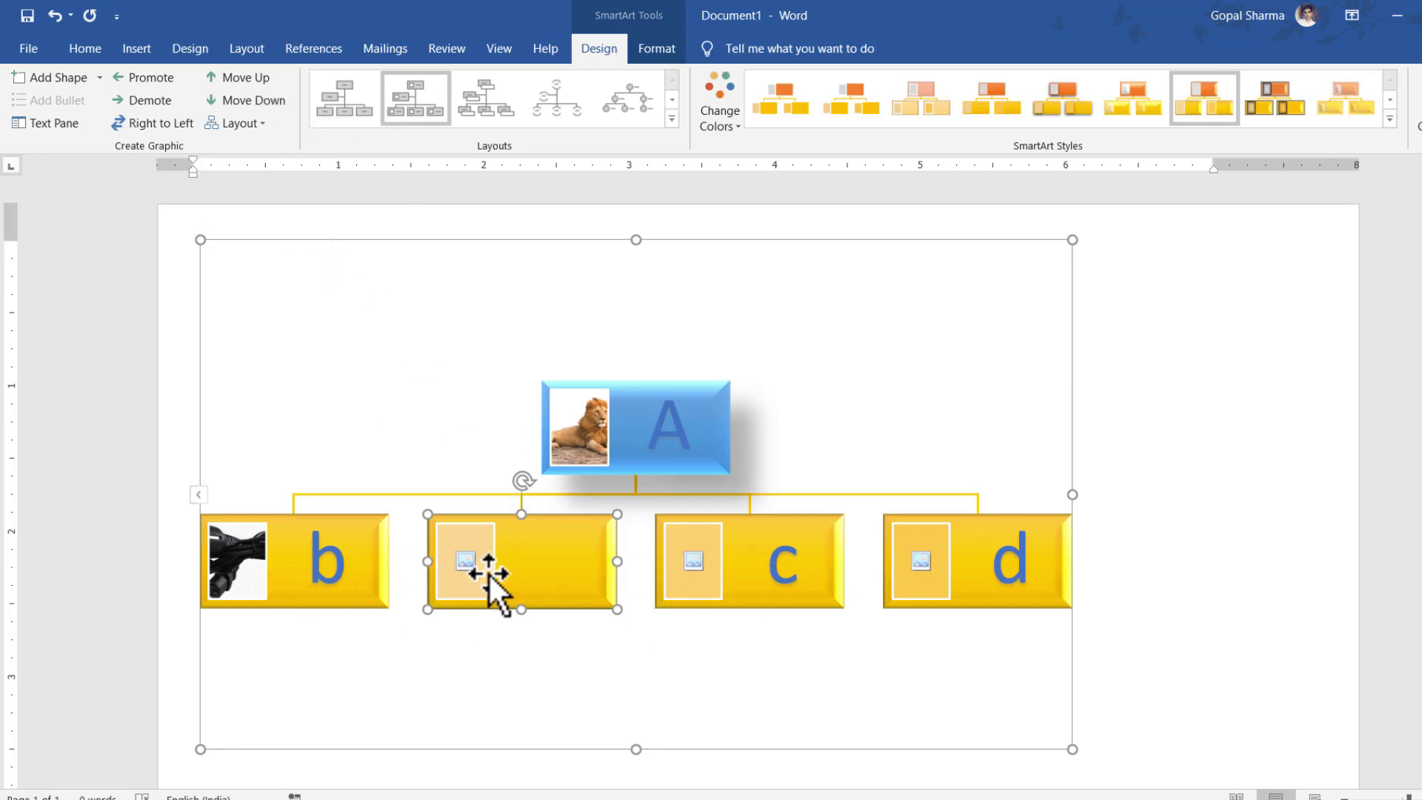
# - Reorder the empty box with Move Up and Move Down, ending first in its row
pyautogui.click(256, 79)
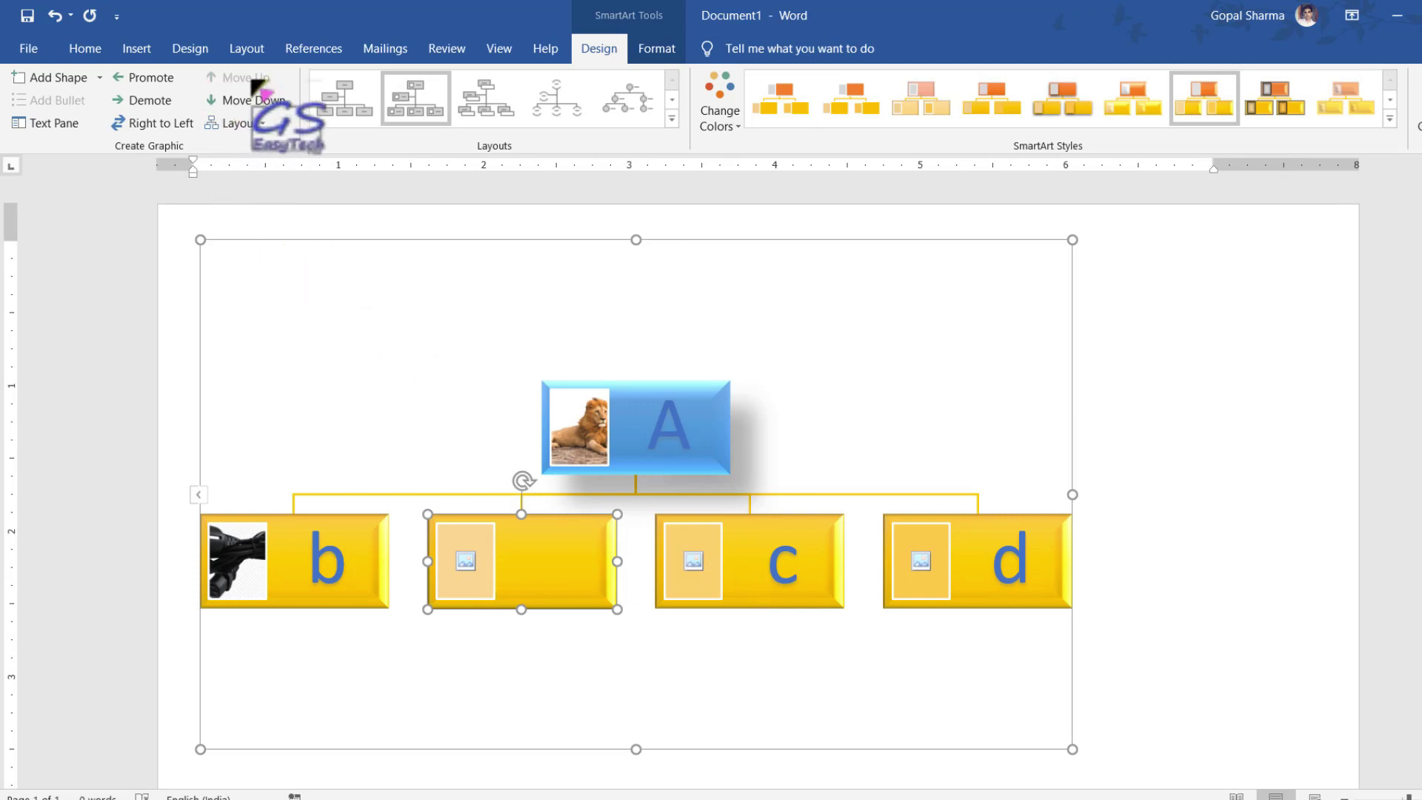
pyautogui.click(279, 106)
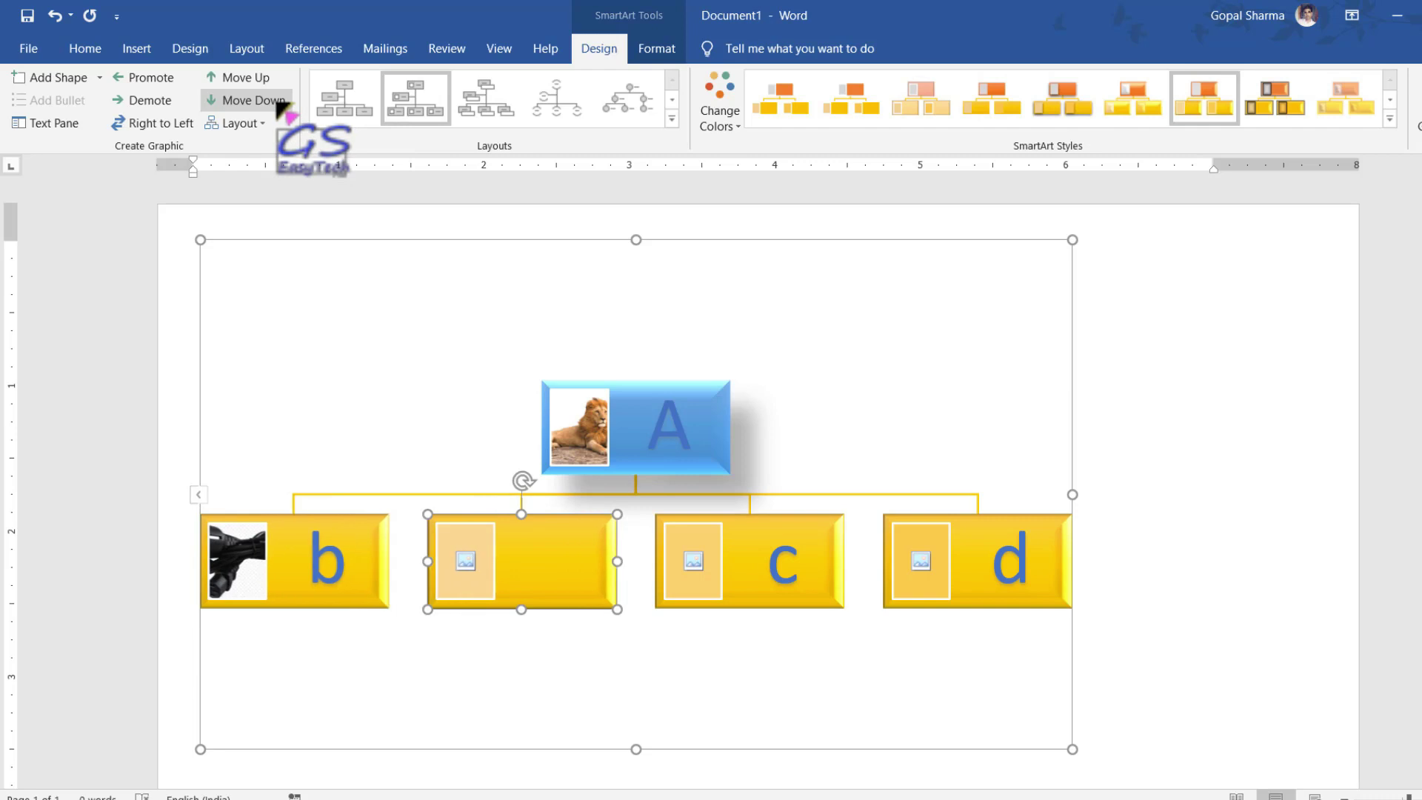
pyautogui.click(279, 106)
pyautogui.click(278, 102)
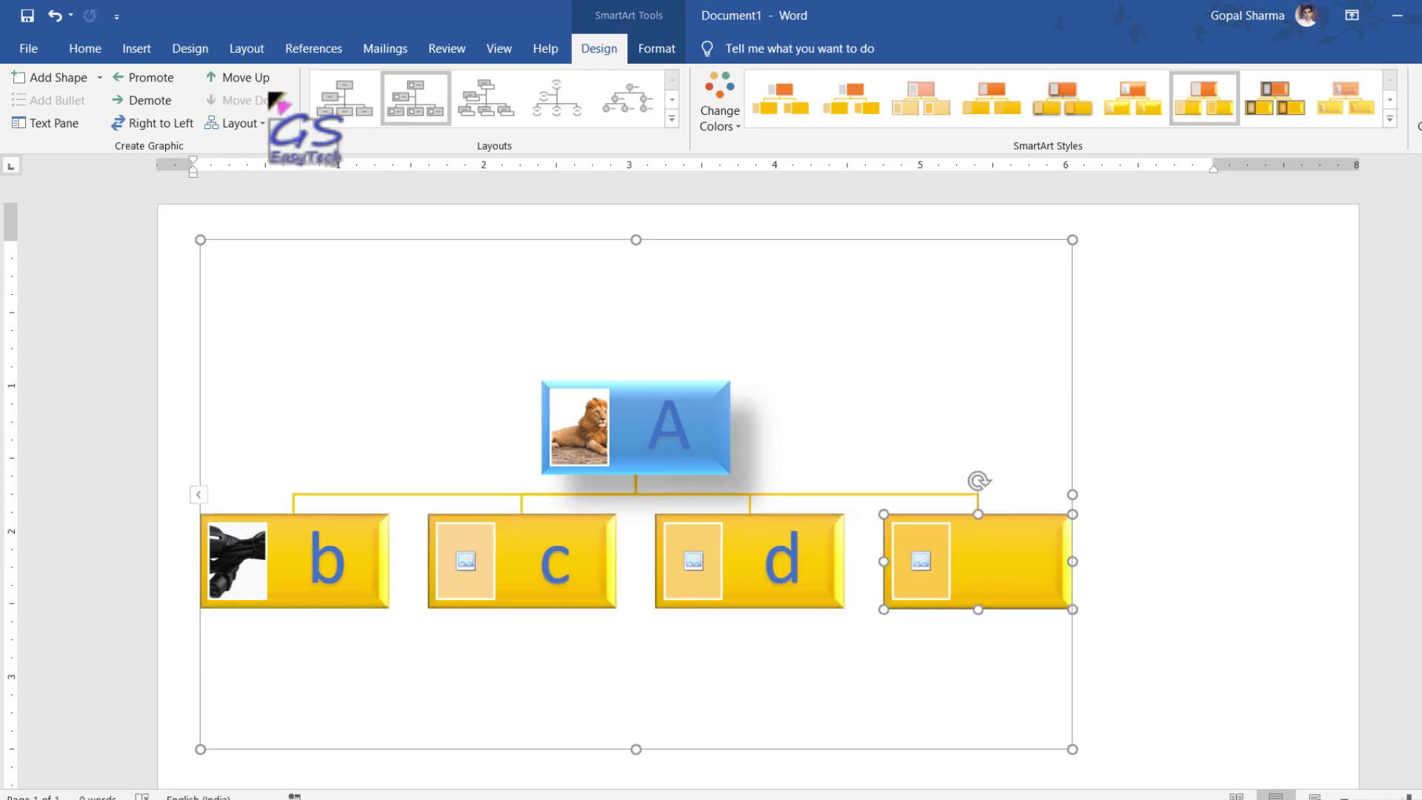
pyautogui.click(261, 79)
pyautogui.click(264, 79)
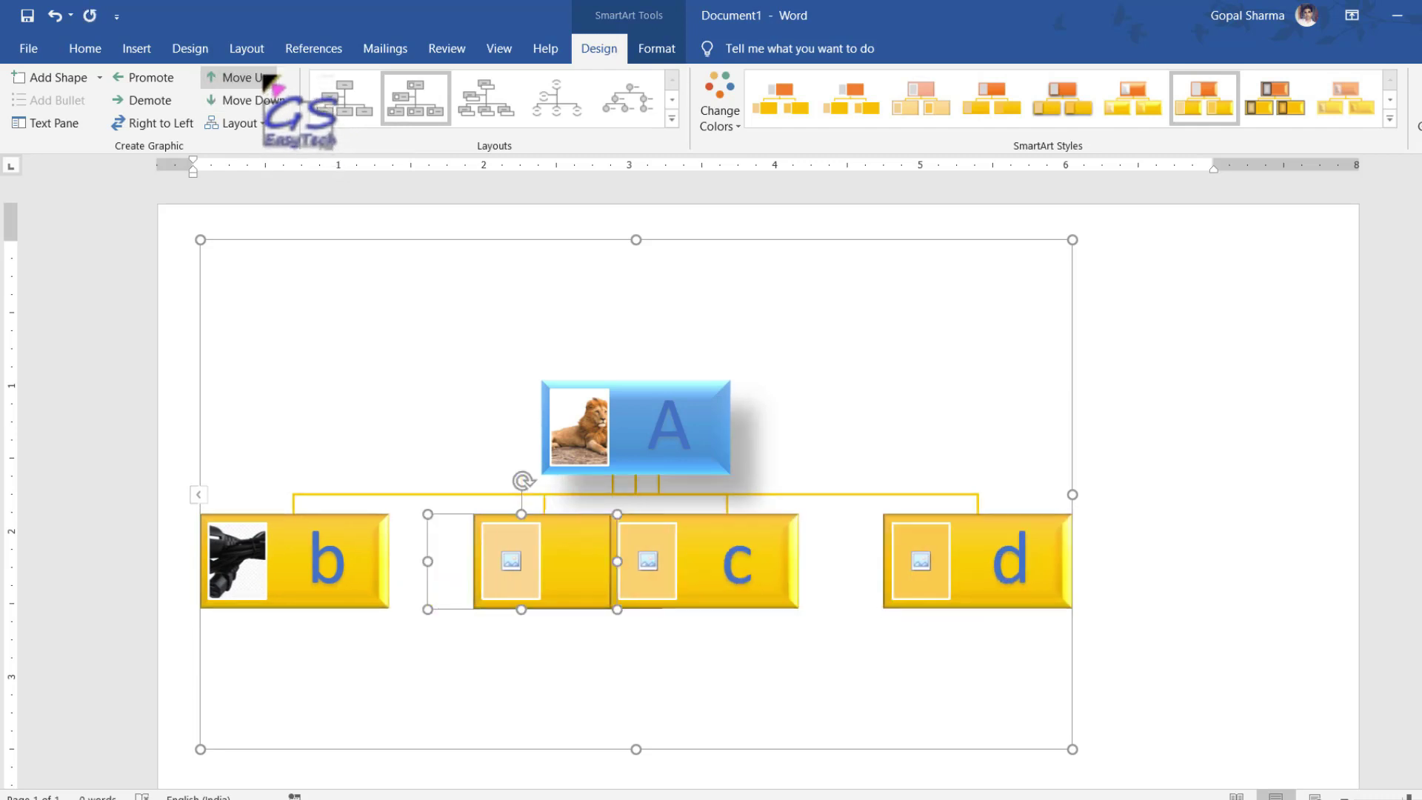
pyautogui.click(265, 78)
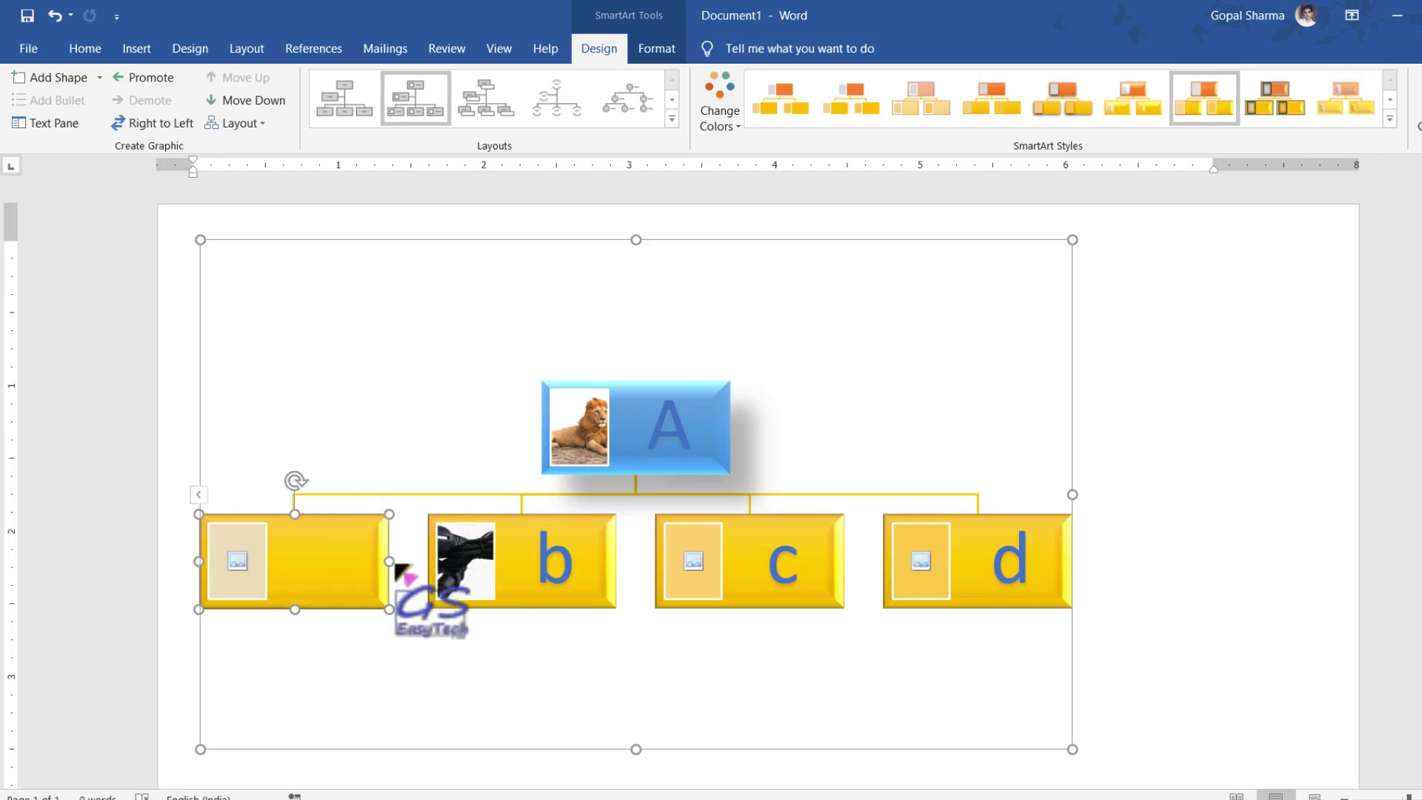
# - Select the extra empty picture box and delete it, leaving b, c and d under A
pyautogui.moveTo(179, 487)
pyautogui.mouseDown()
pyautogui.moveTo(358, 644)
pyautogui.moveTo(401, 637)
pyautogui.mouseUp()
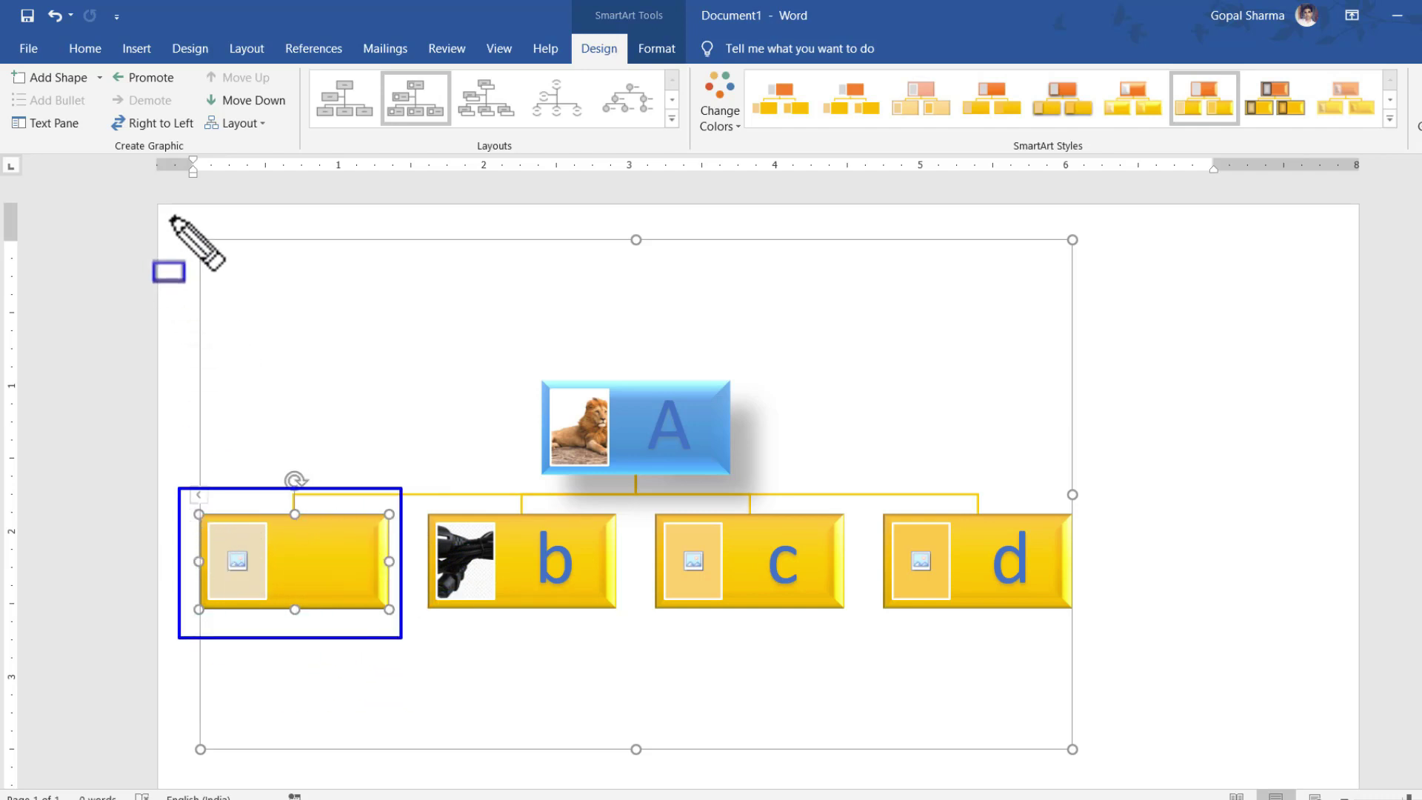
pyautogui.moveTo(170, 217); pyautogui.dragTo(1093, 760)
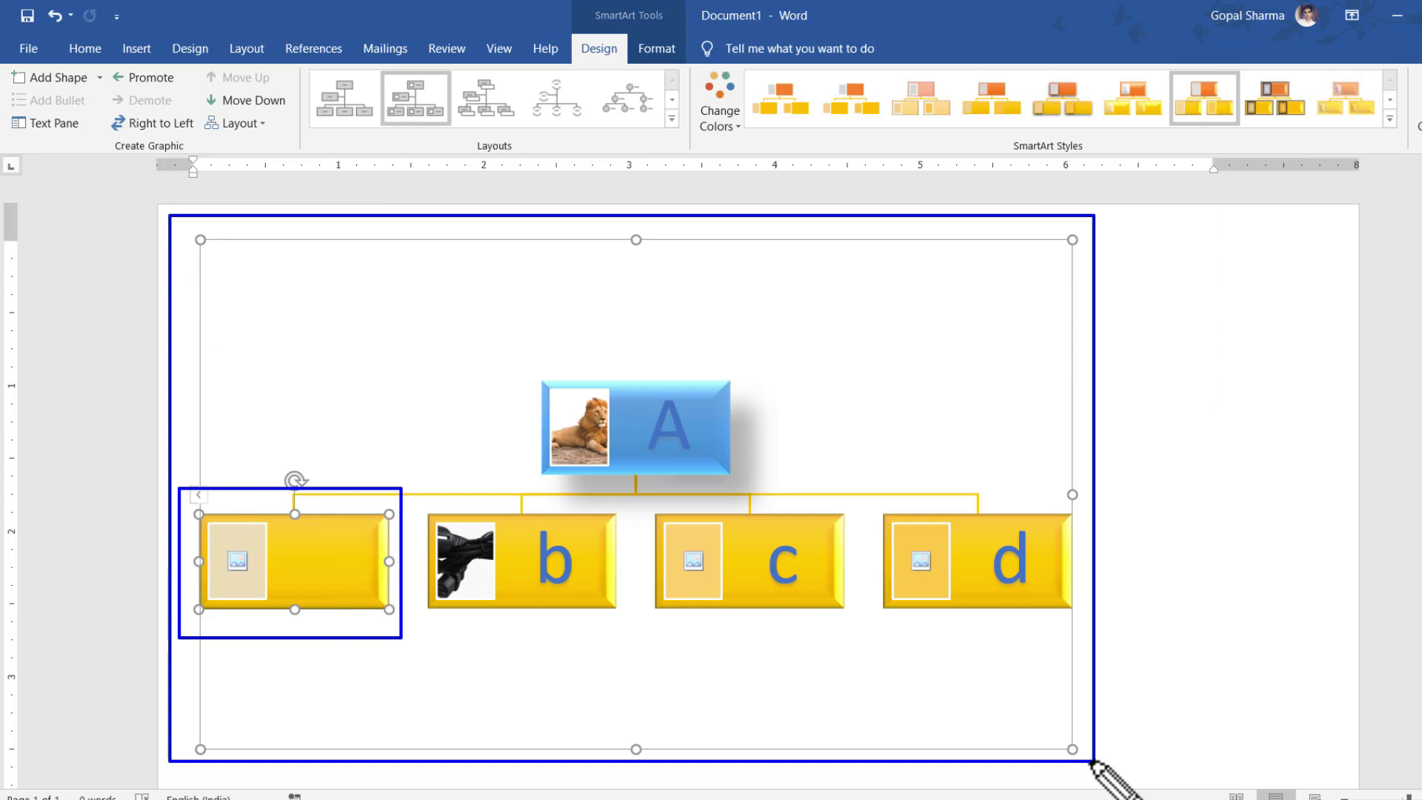
pyautogui.press('Escape')
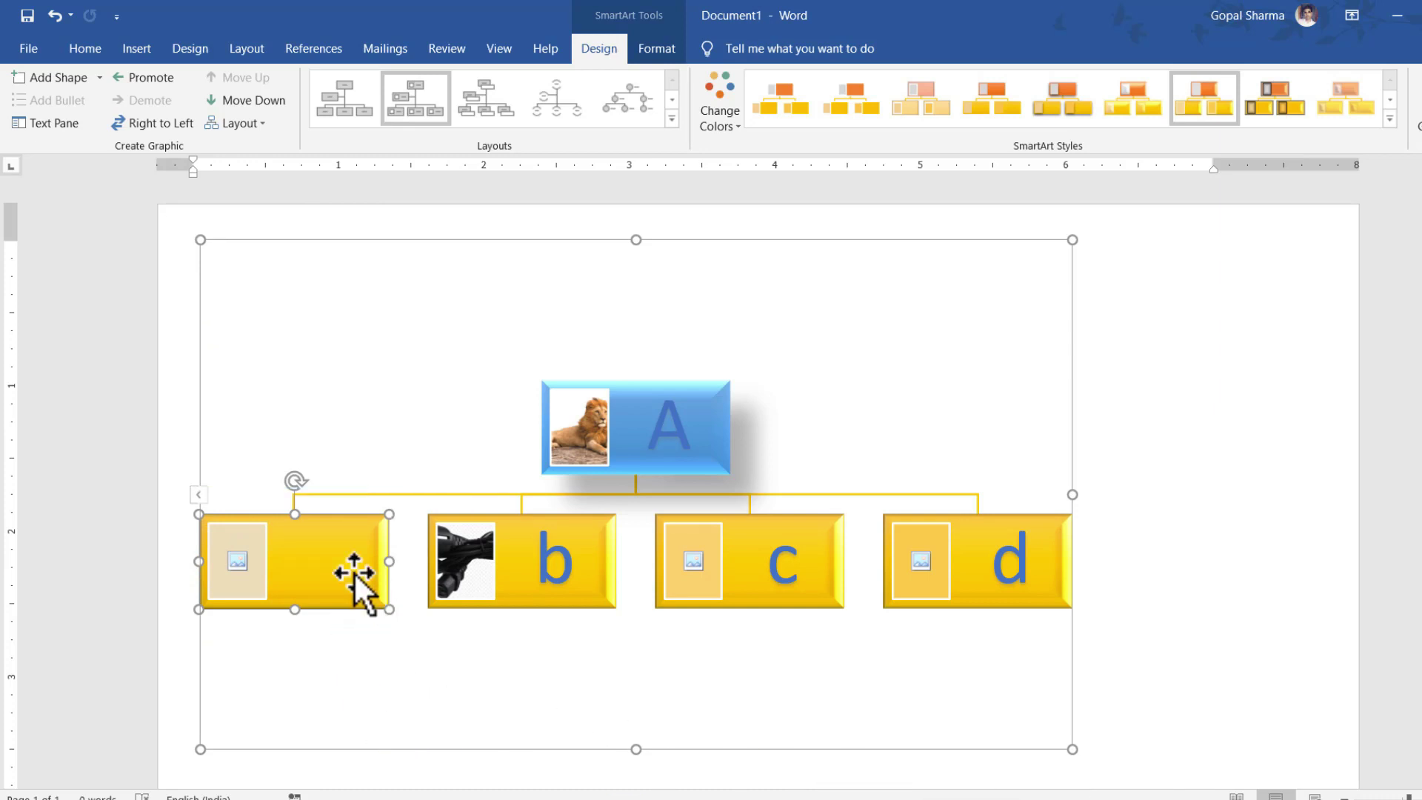
pyautogui.press('Delete')
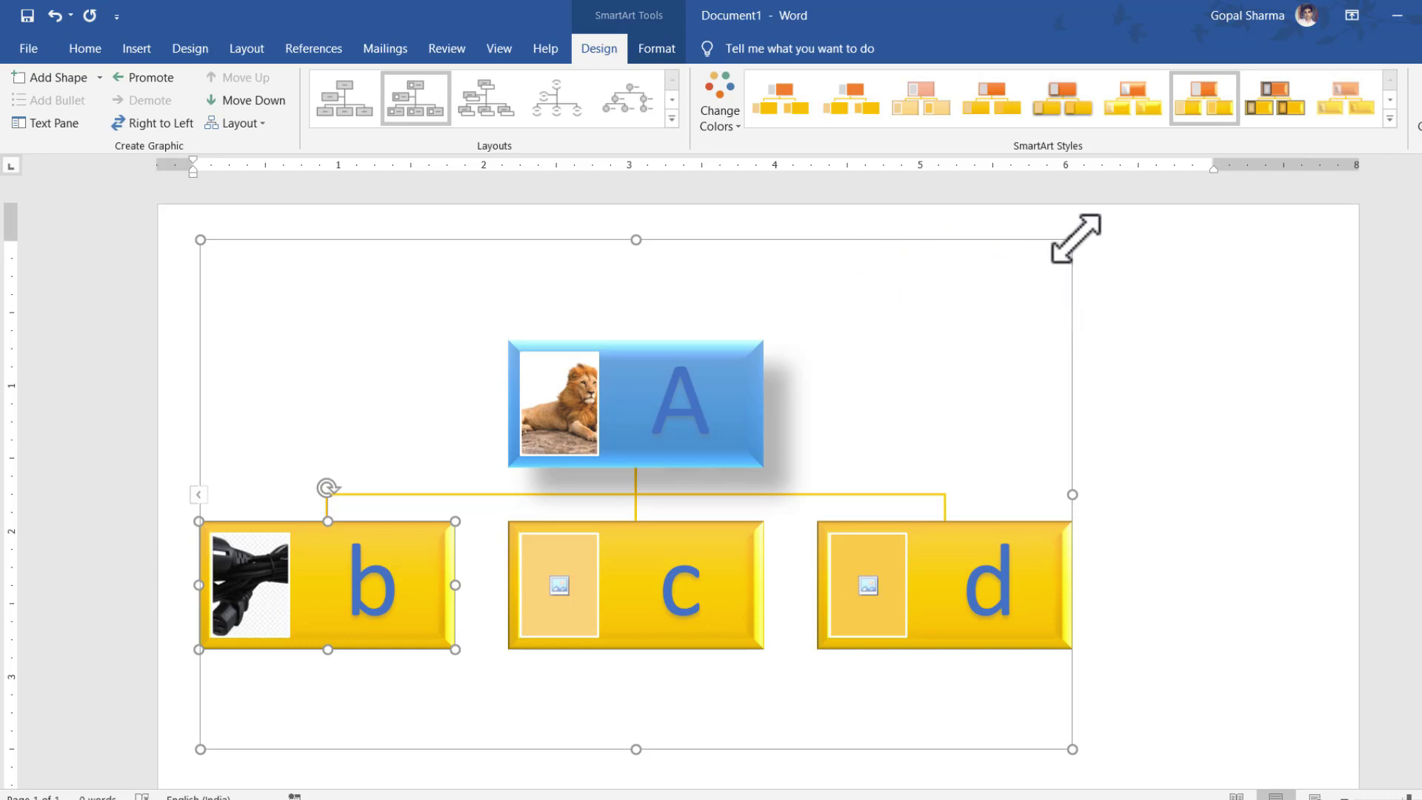
pyautogui.click(1073, 240)
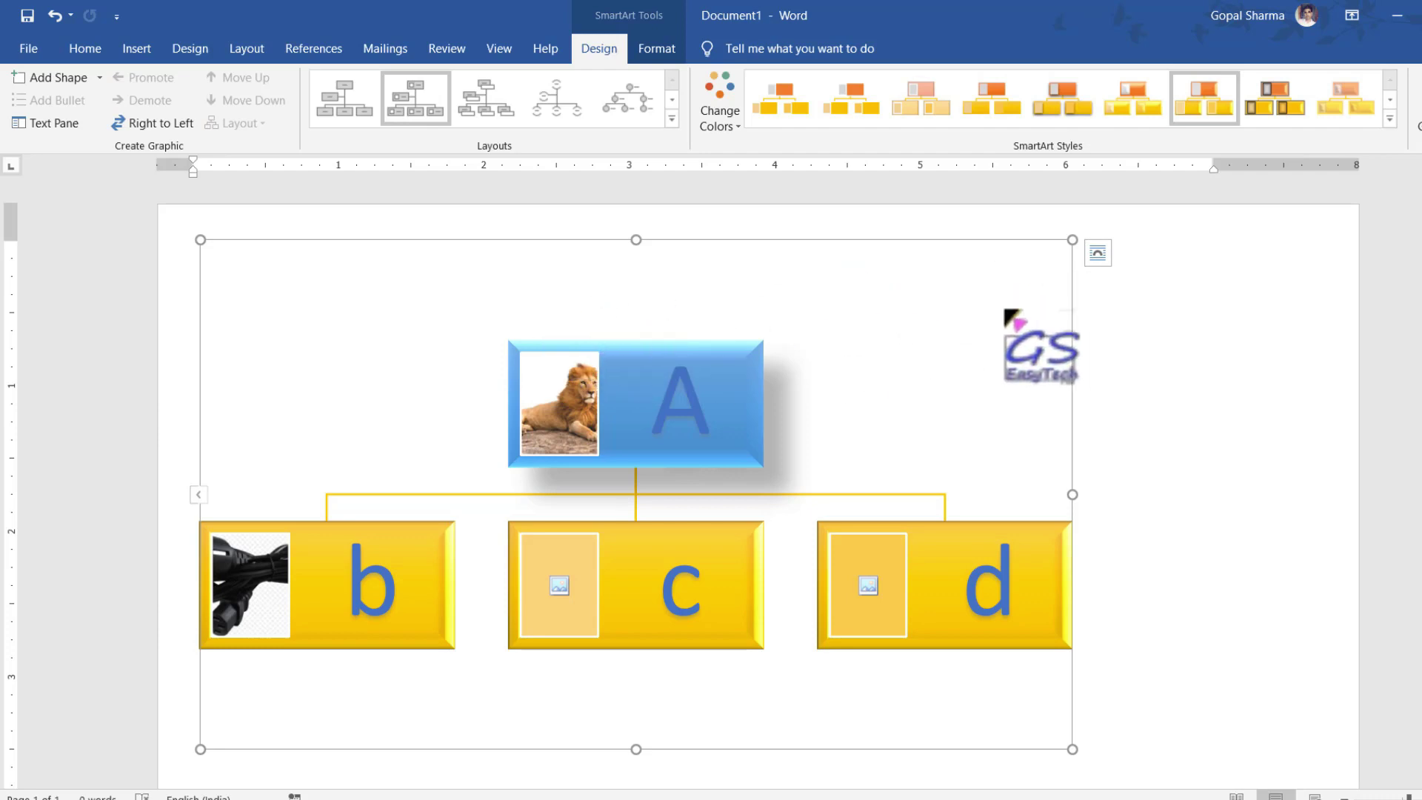